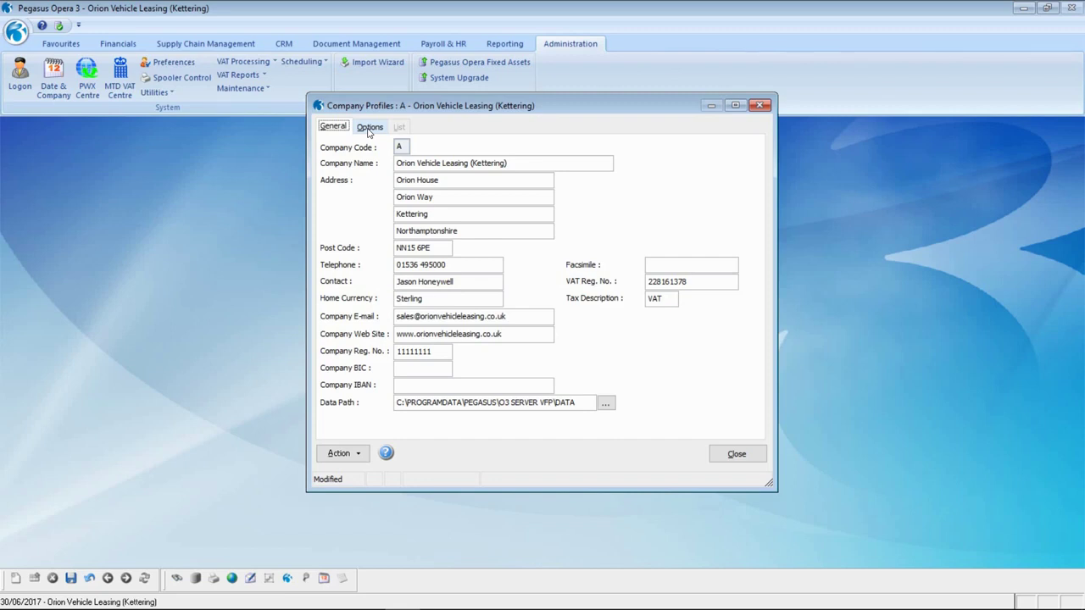
- Enable MTD for VAT with start date 01/04/2017, save, acknowledge both notices, and close the profile
click(369, 129)
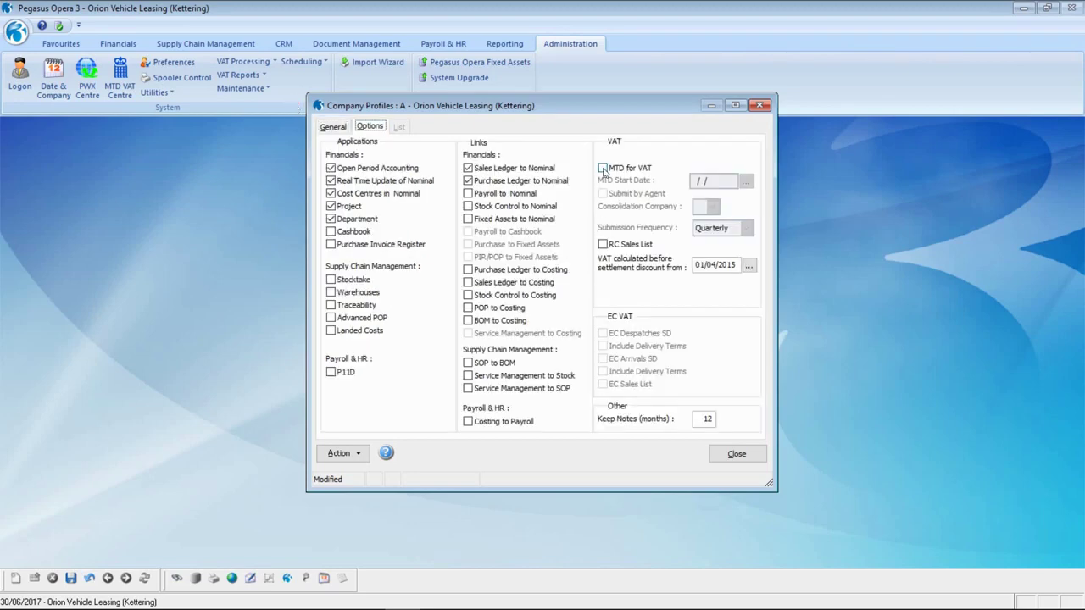
click(602, 167)
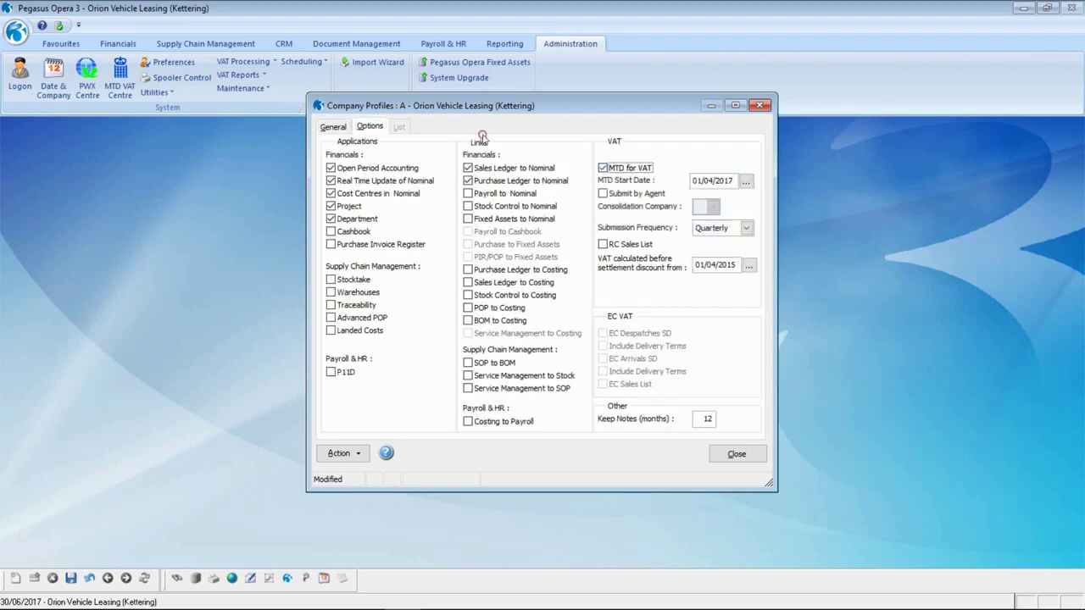
click(697, 180)
text(01/04)
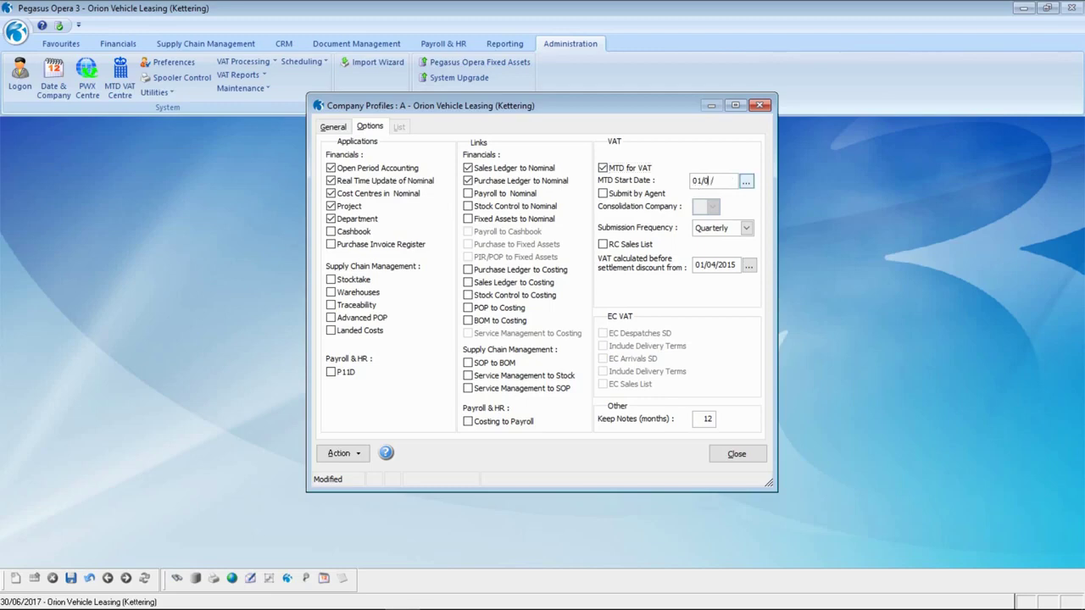
text(/2017)
key(Tab)
click(71, 579)
click(627, 364)
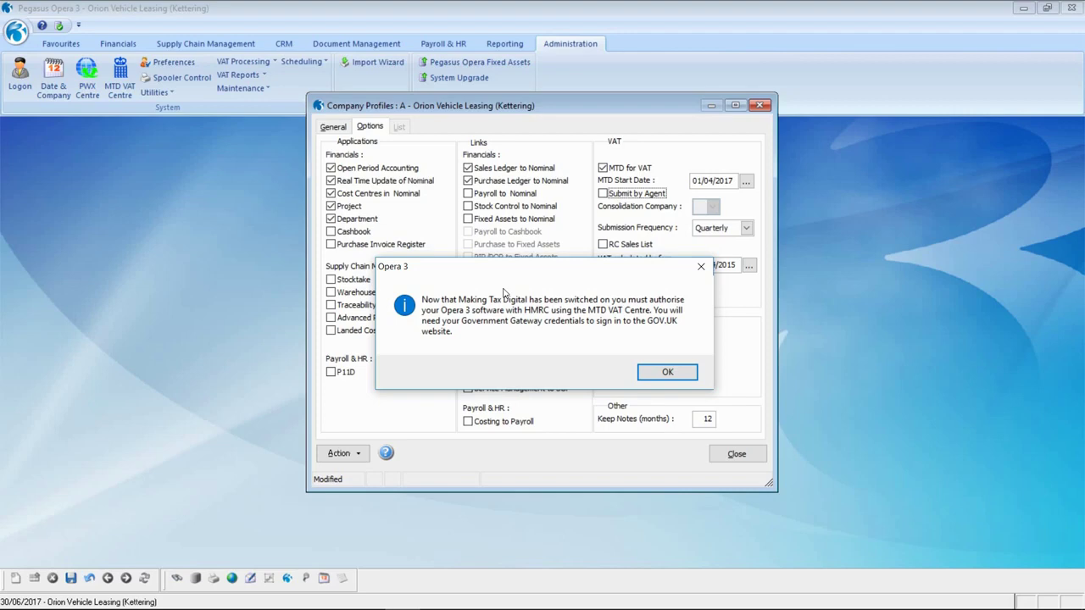
click(674, 375)
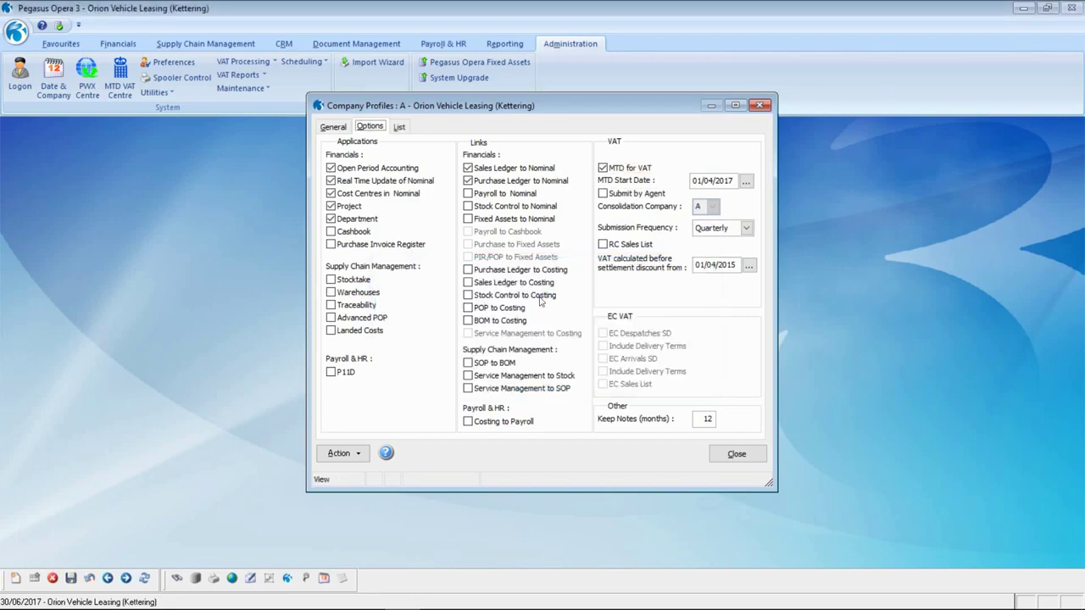
click(737, 454)
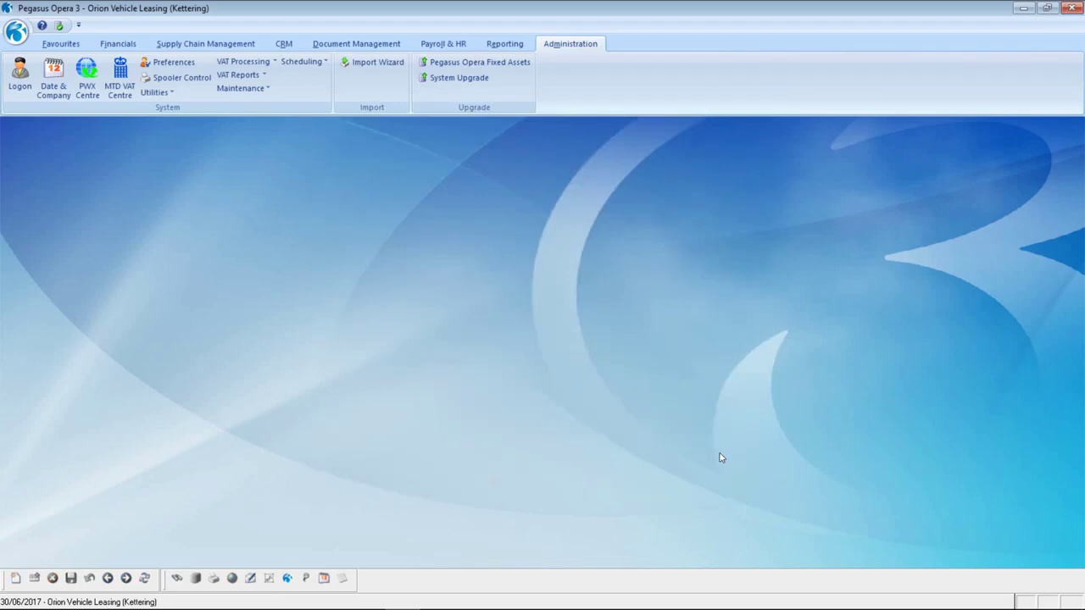
- Try the old VAT Return, dismiss the MTD-in-use notice, and open the MTD VAT Centre instead
click(240, 68)
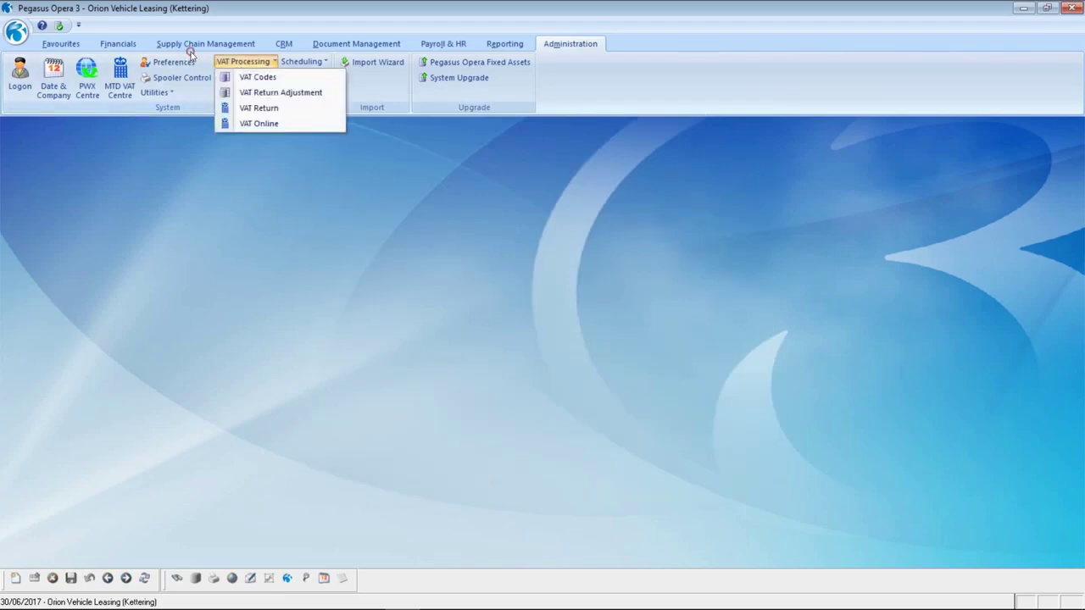
click(219, 107)
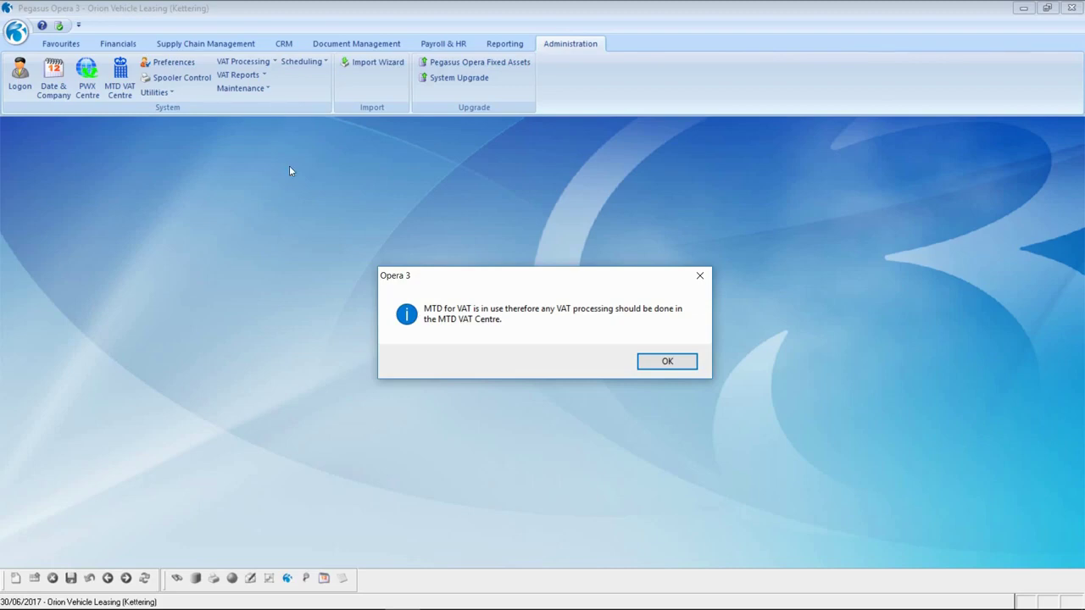
click(676, 365)
click(118, 74)
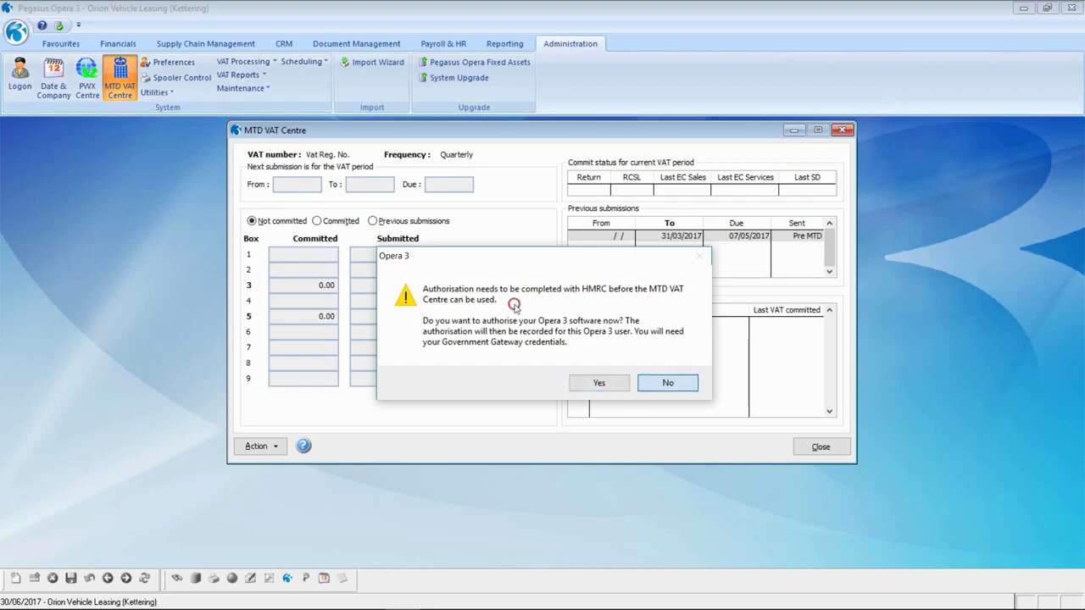
- Decline the authorisation prompt, then start authorising the software with HMRC from the Action menu
click(663, 385)
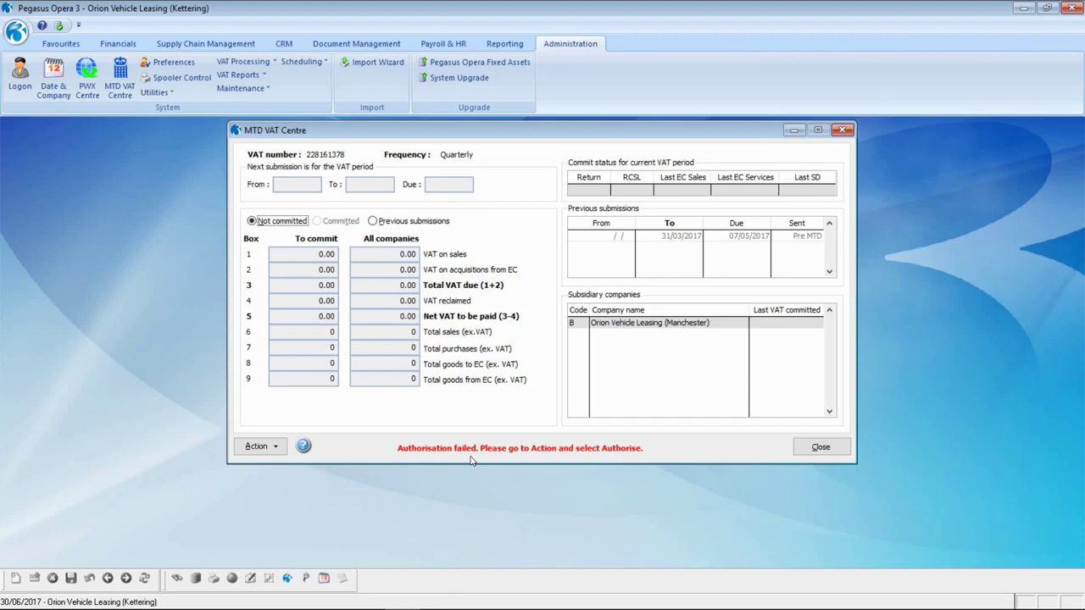
click(261, 447)
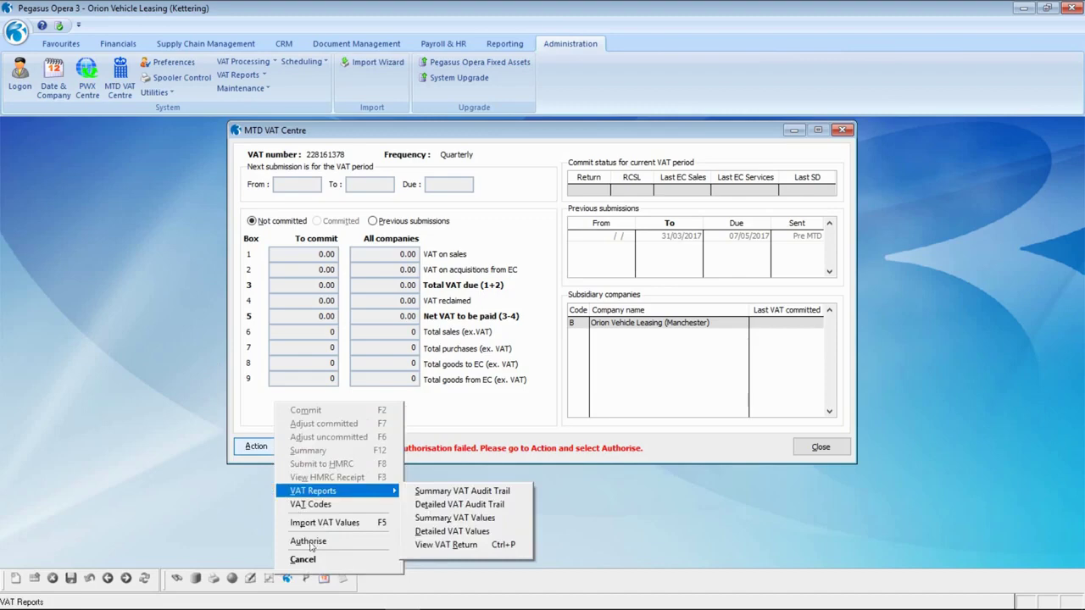
click(308, 542)
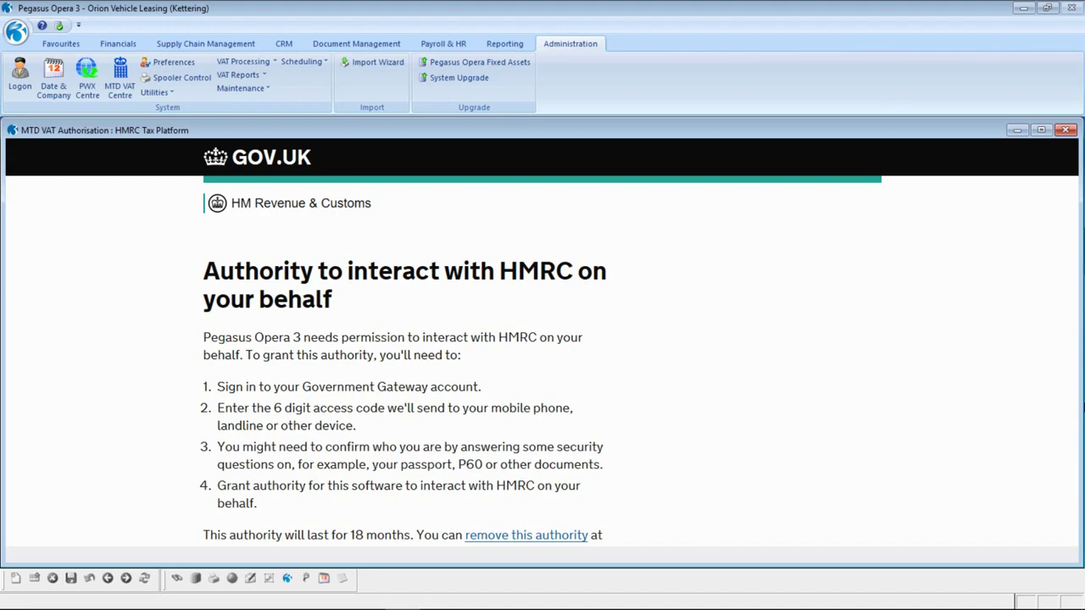
- Continue past the HMRC explanation and sign in with the test user ID and password
scroll(424, 305, down, 5)
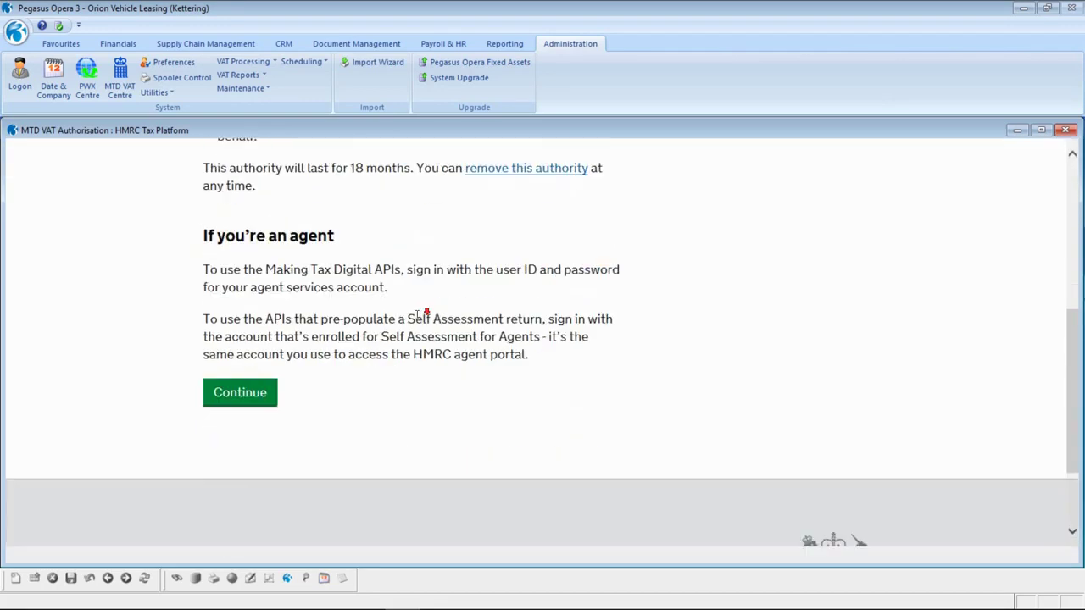
scroll(423, 315, down, 1)
click(226, 343)
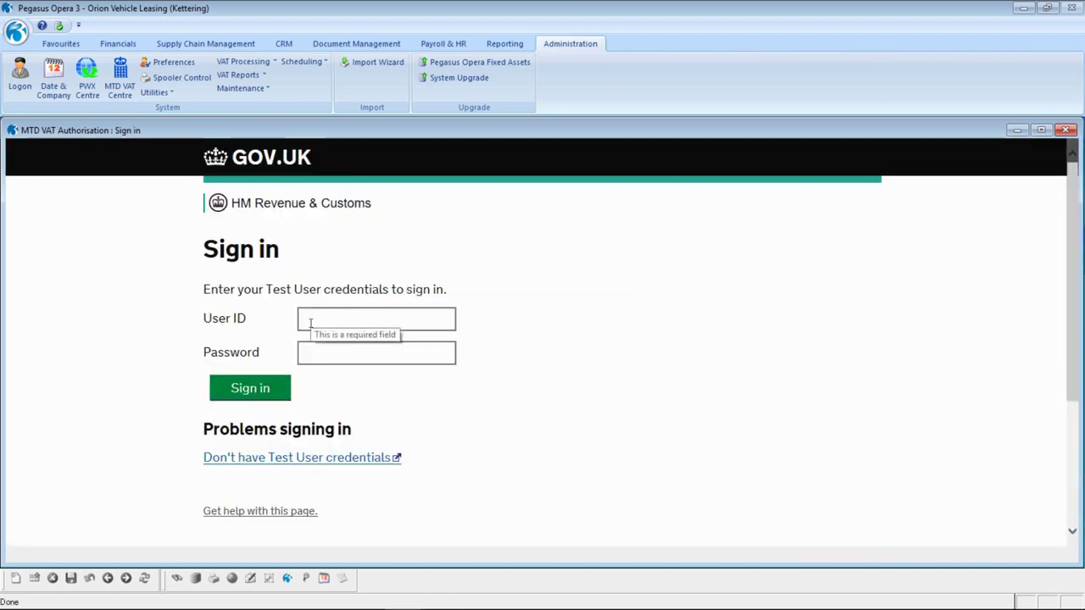
click(310, 323)
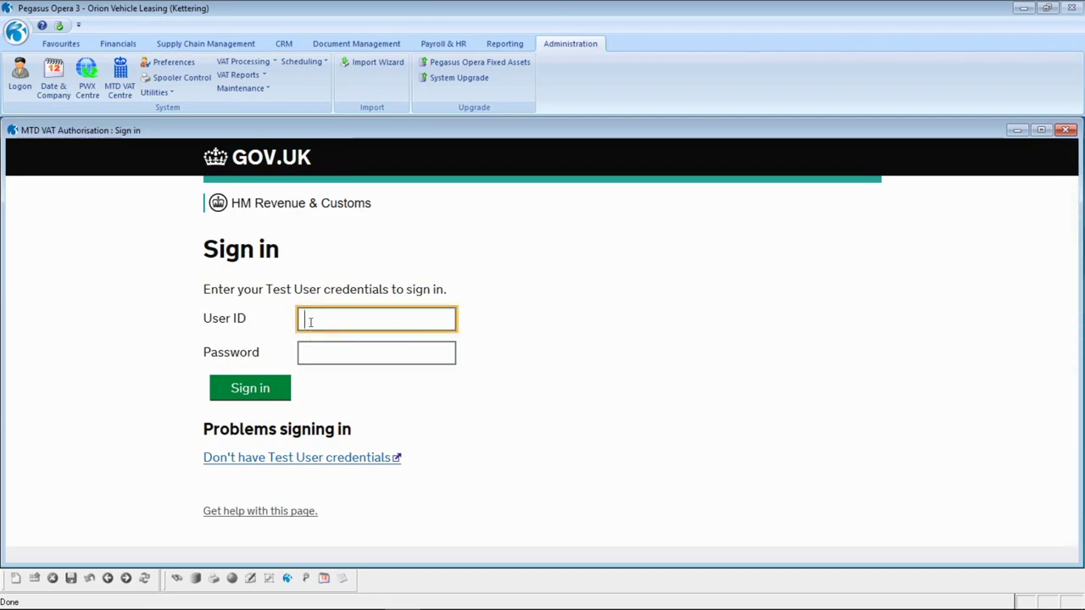
text(12613087)
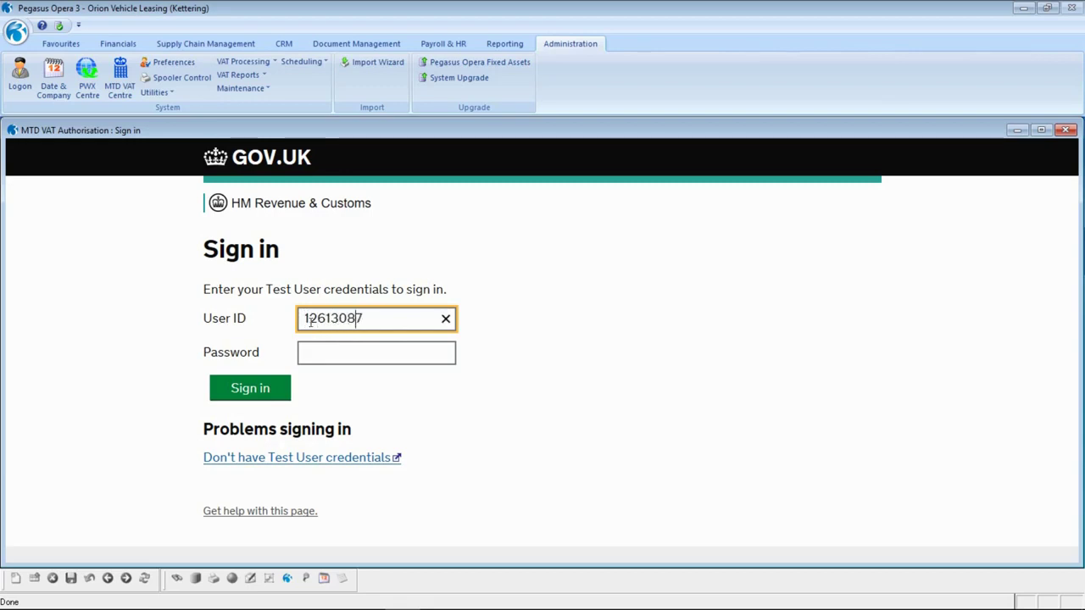
text(0130)
key(Tab)
text(•••••••••••••)
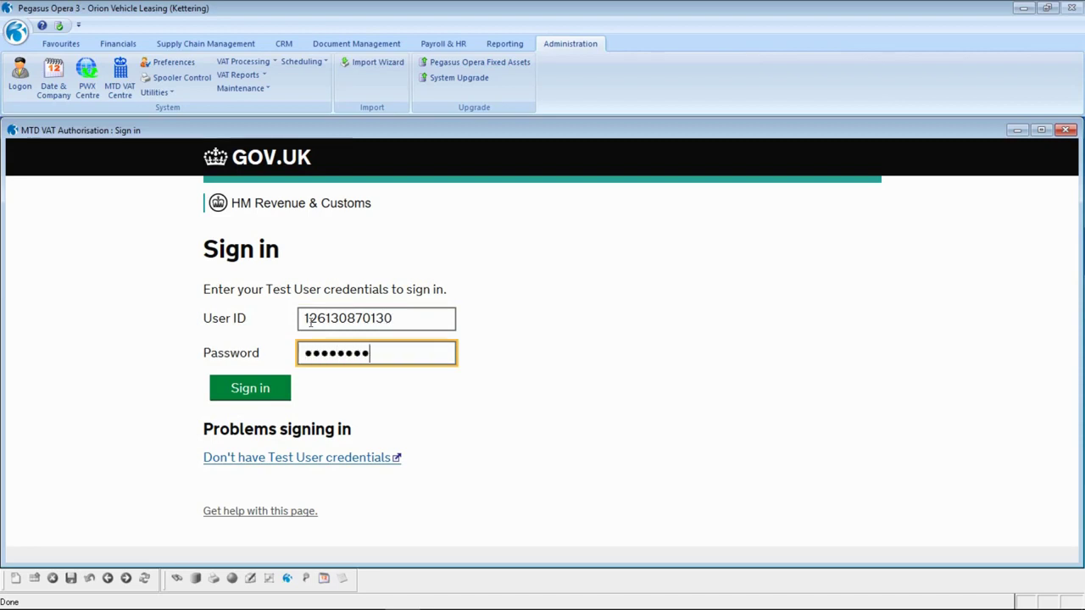
click(218, 391)
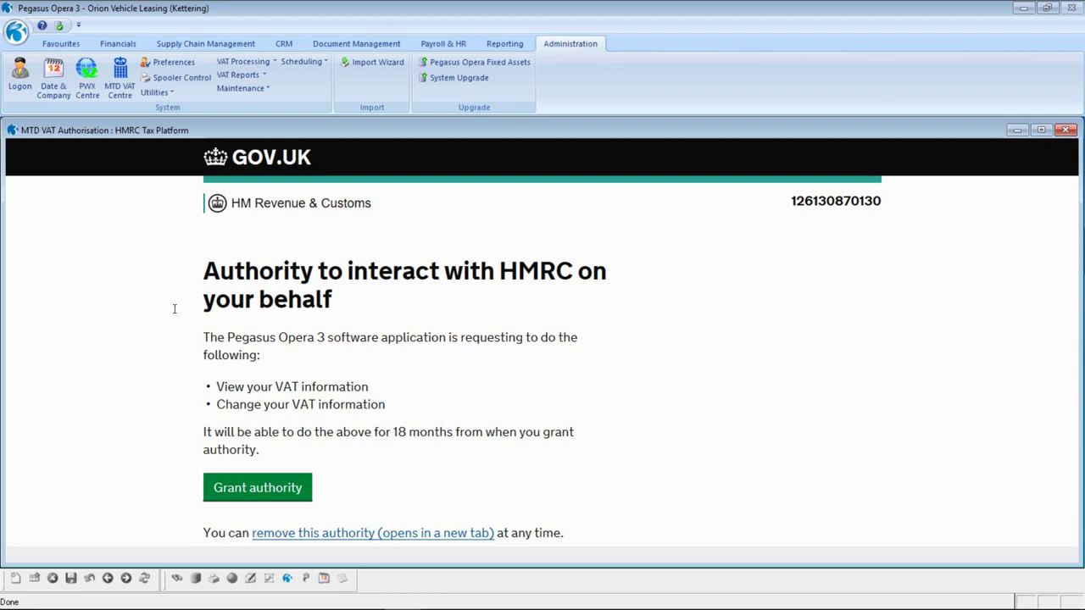
- Grant the software authority to view and change the company's VAT information
click(224, 488)
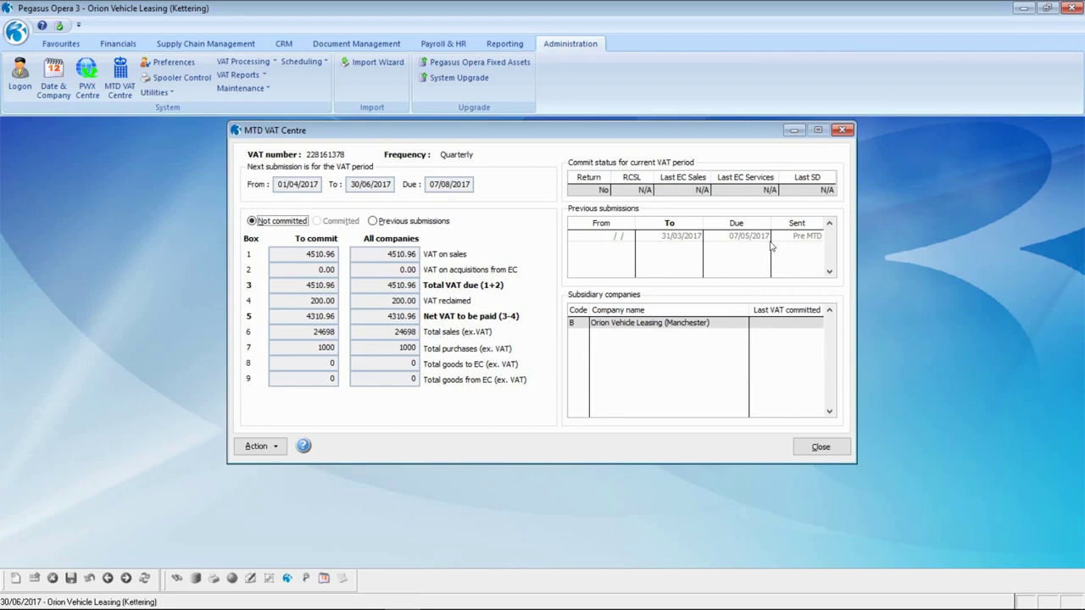
- Review previous VAT submissions and the Action menu, close the MTD VAT Centre, and open Purchase Processing
click(373, 221)
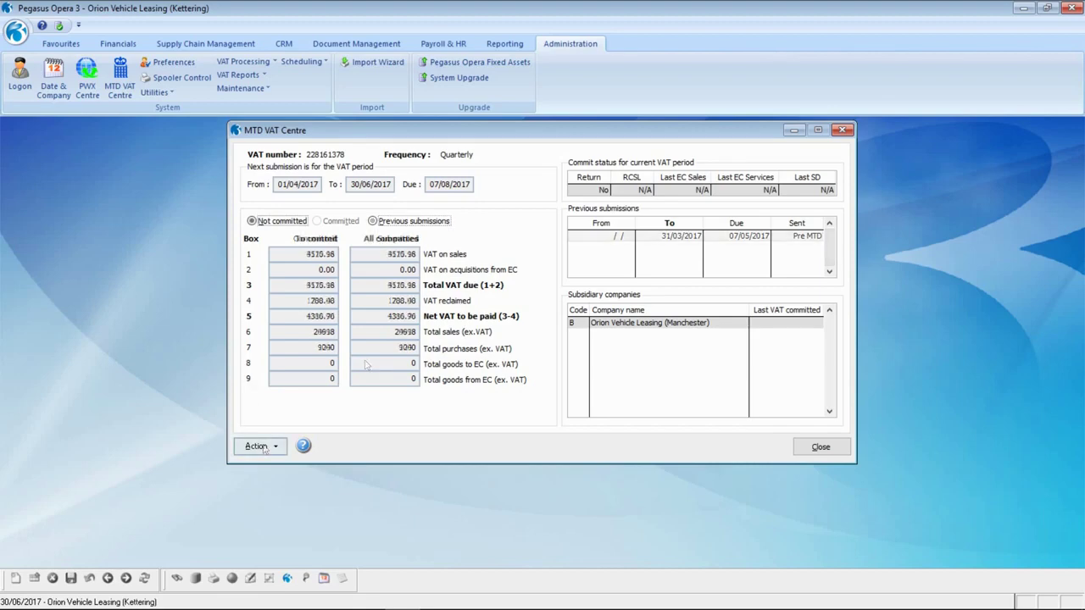
key(alt+a)
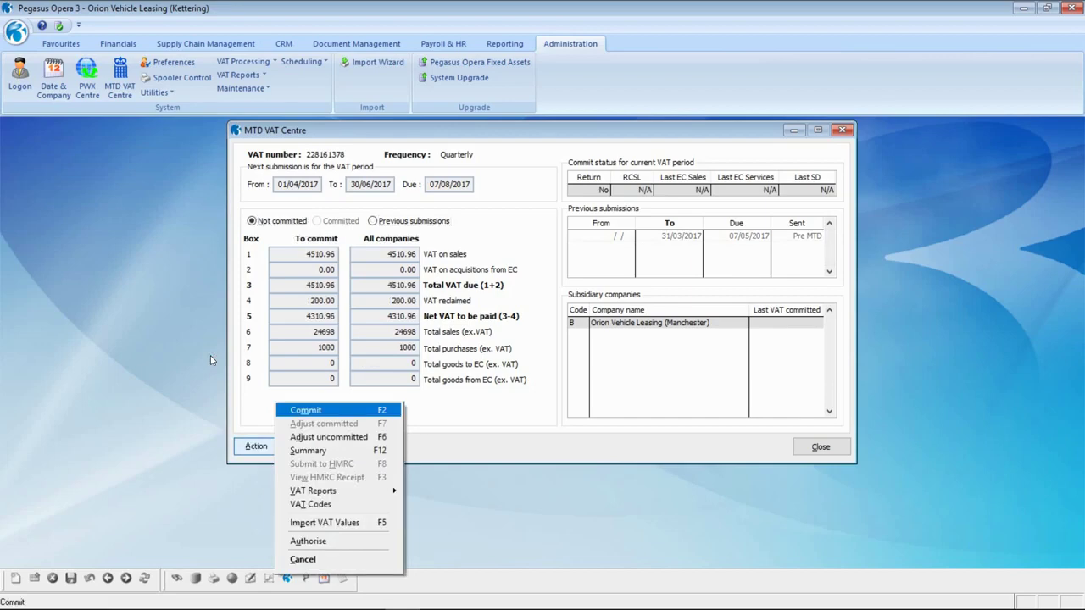
mouse_move(280, 490)
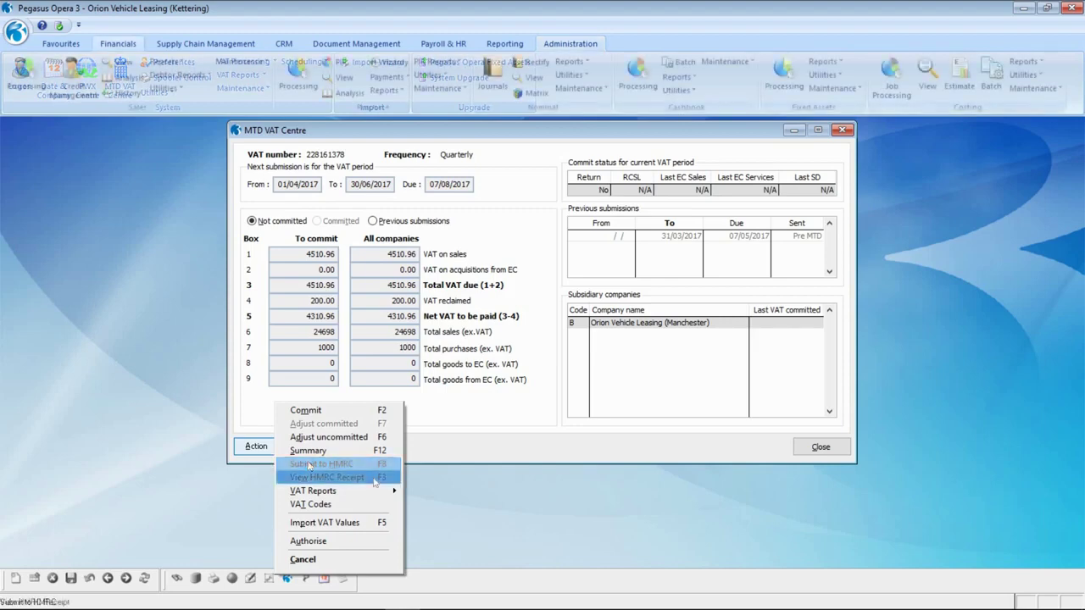
click(335, 561)
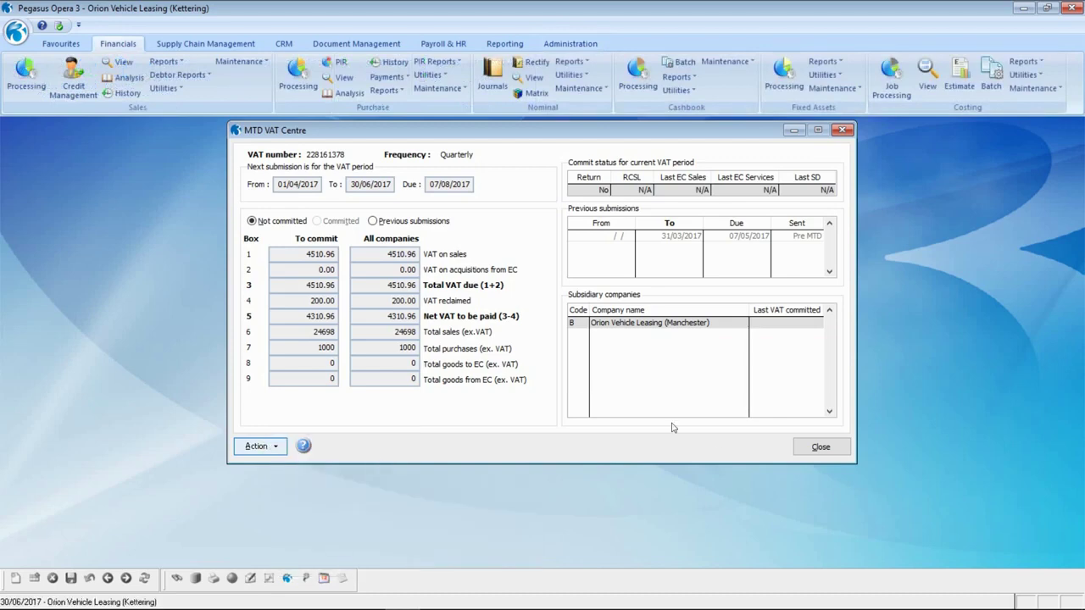
click(815, 448)
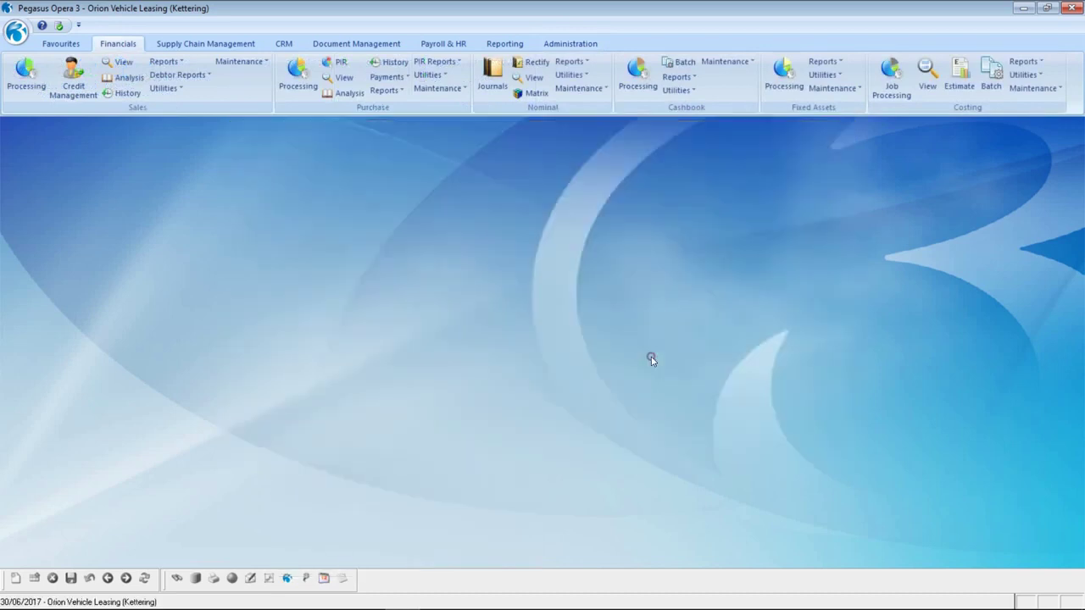
click(299, 81)
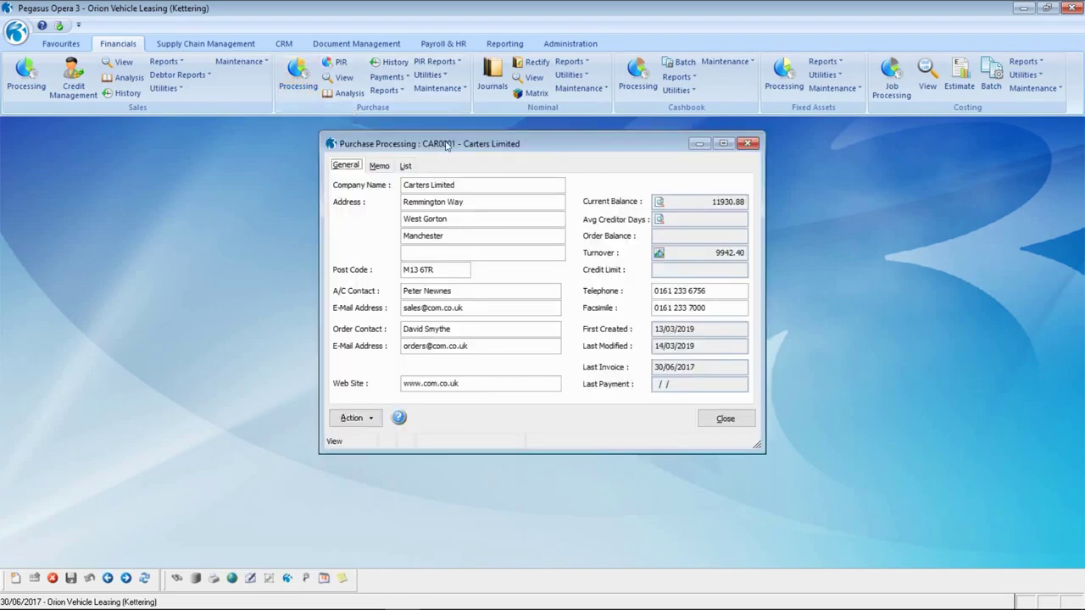
- Move to supplier David Corne Company and start a new purchase invoice for it
key(Page_Down)
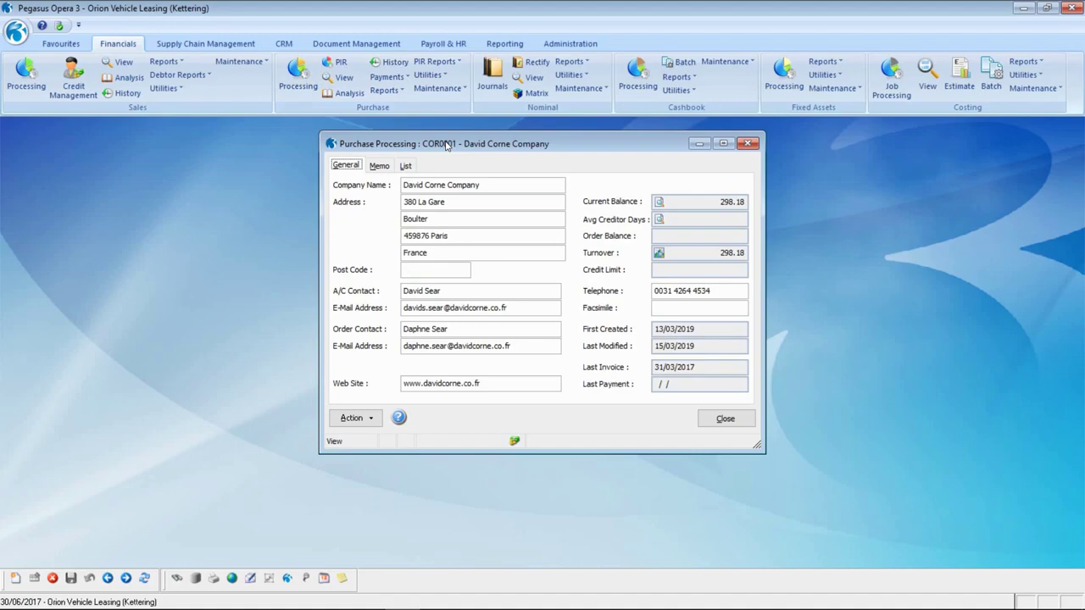
click(353, 417)
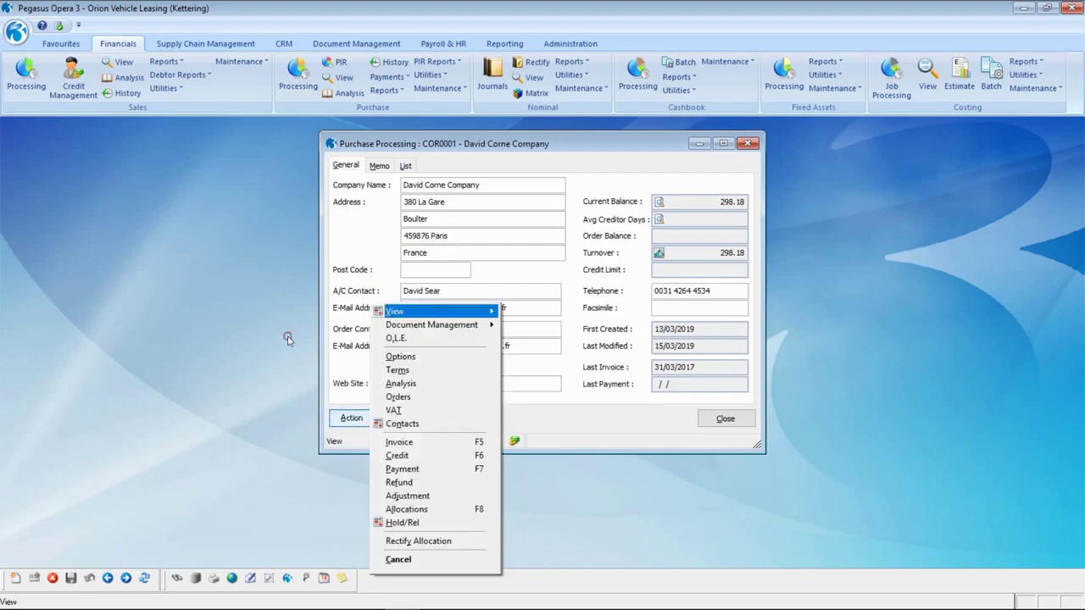
click(395, 442)
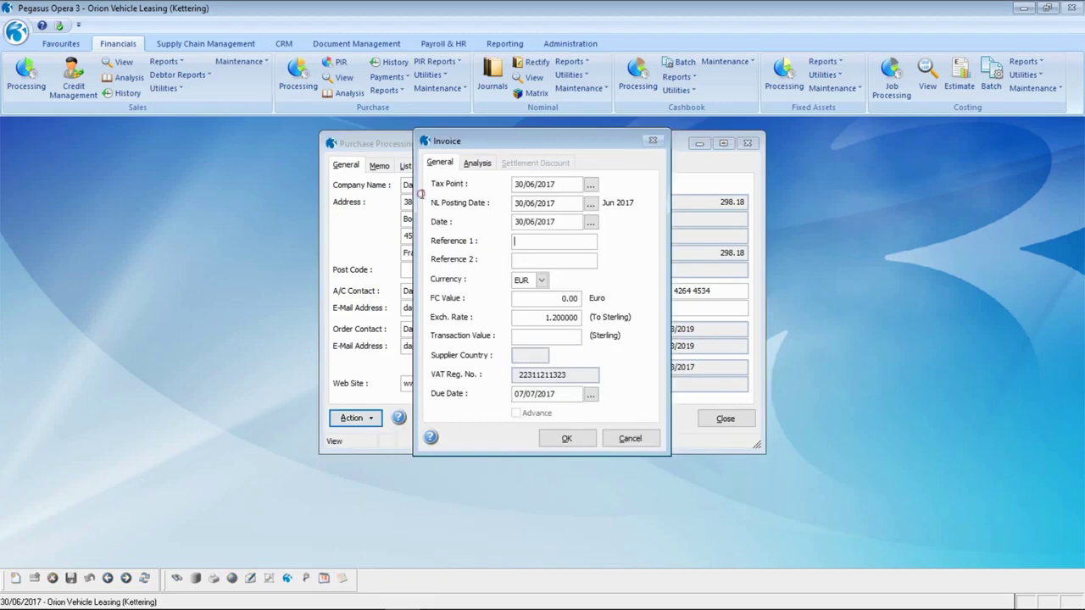
- Enter invoice reference INV73000, second reference P/O 75928, and FC value 600 euros
text(INV73000)
key(Tab)
text(P/O 75928)
key(Tab)
key(Tab)
text(600)
key(Tab)
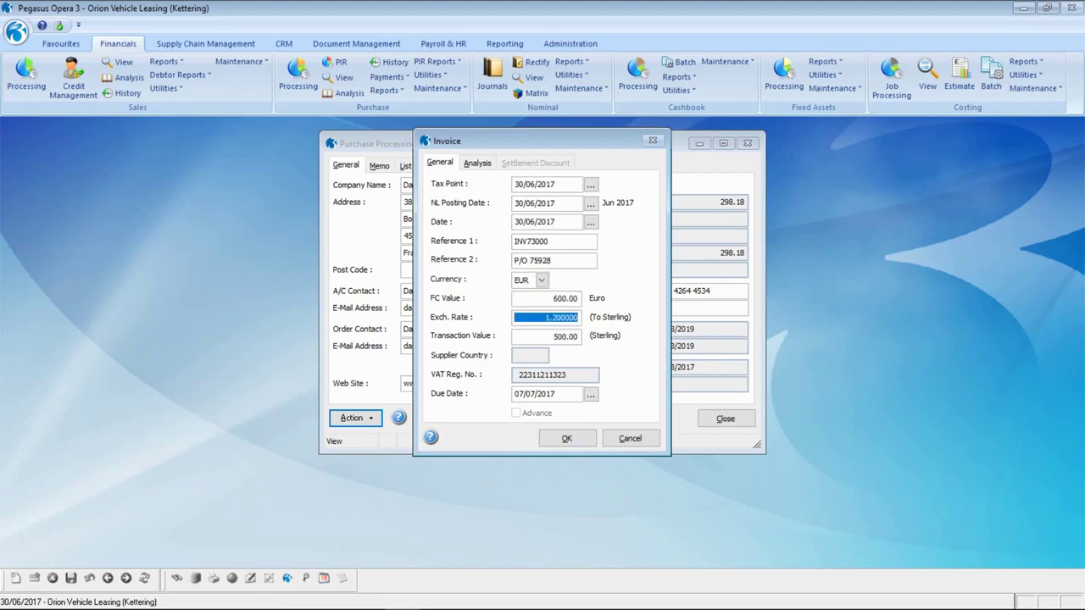
- Add a 600.00 goods line, post invoice INV73000 without document capture, and close the supplier
click(578, 438)
click(639, 163)
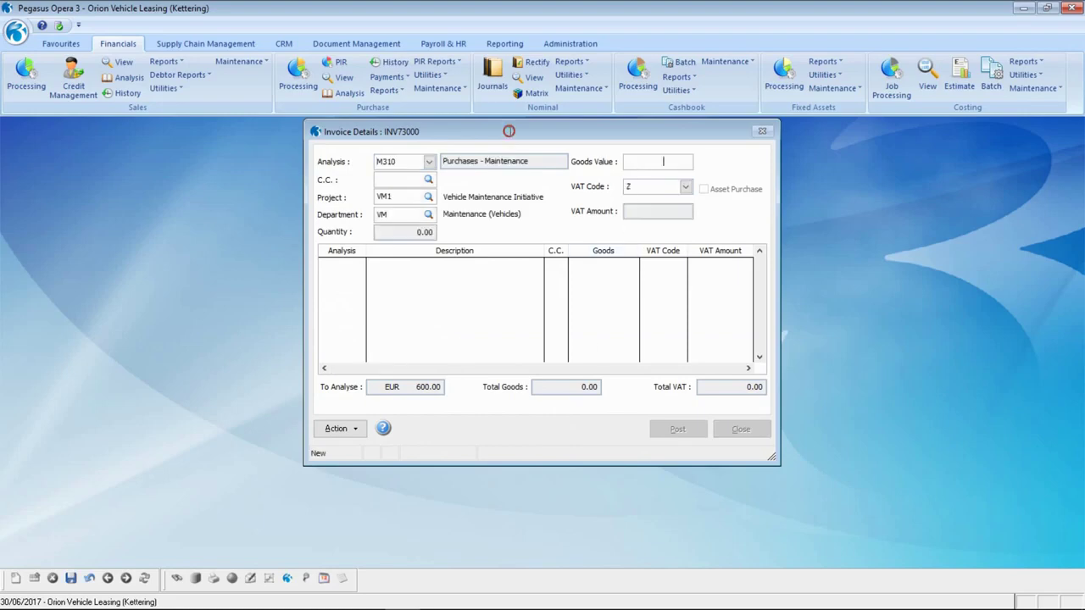
text(600)
key(Tab)
click(71, 577)
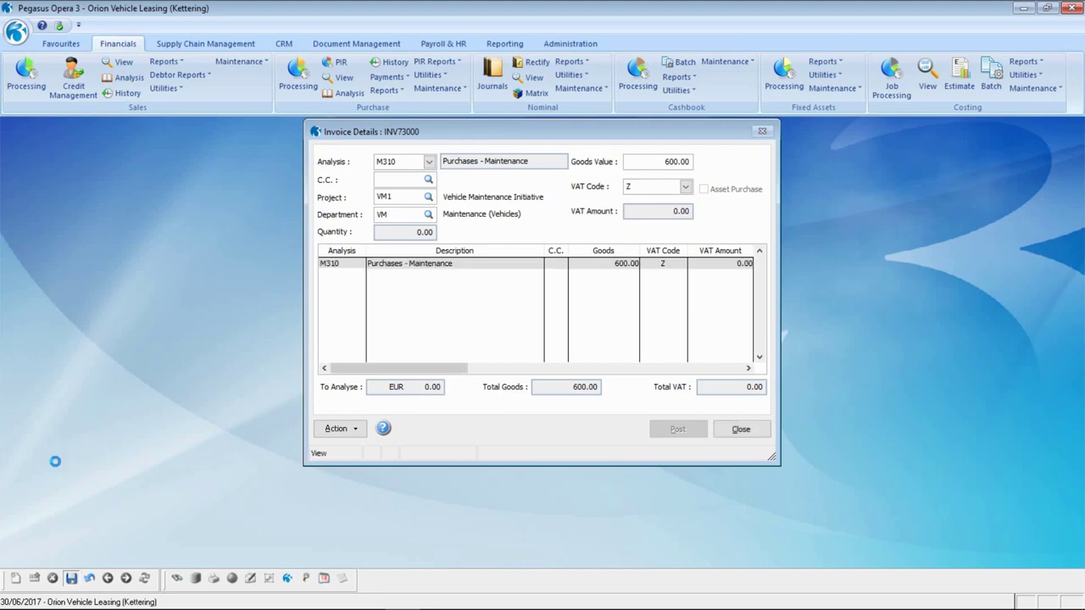
click(678, 429)
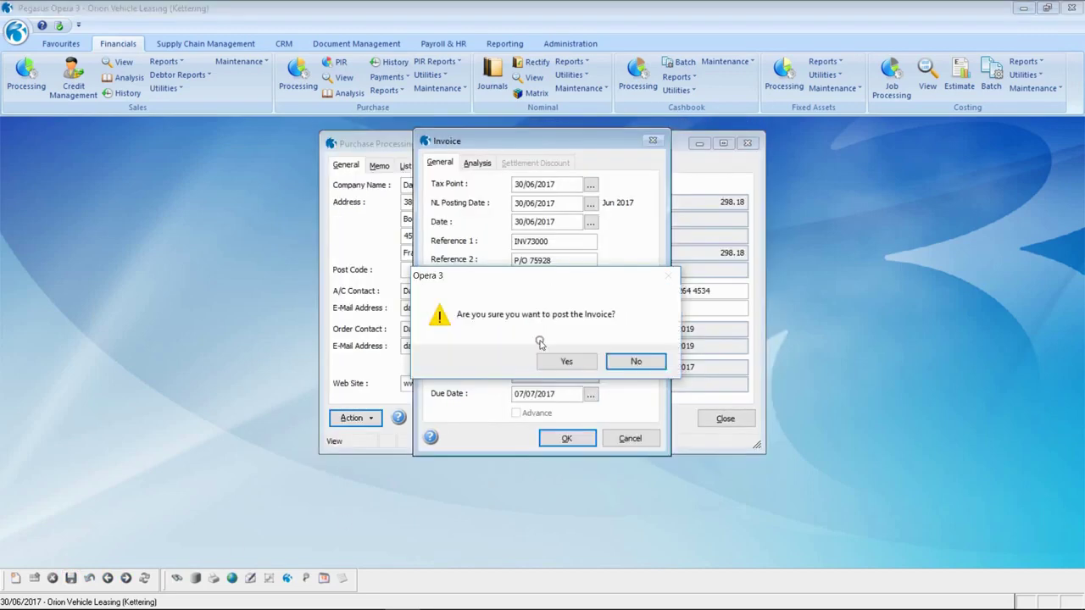
click(570, 362)
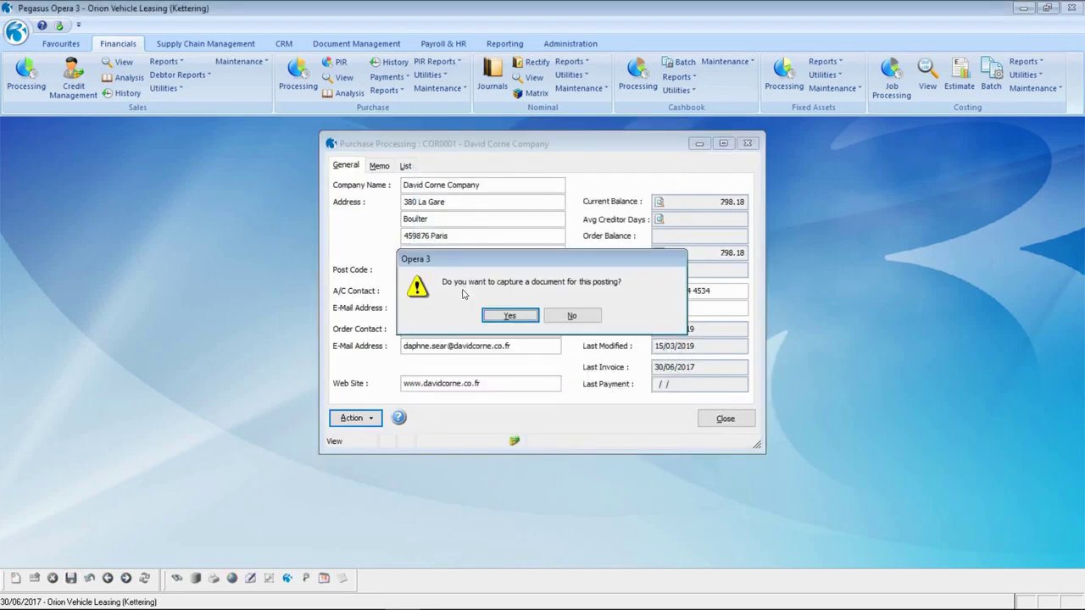
key(Return)
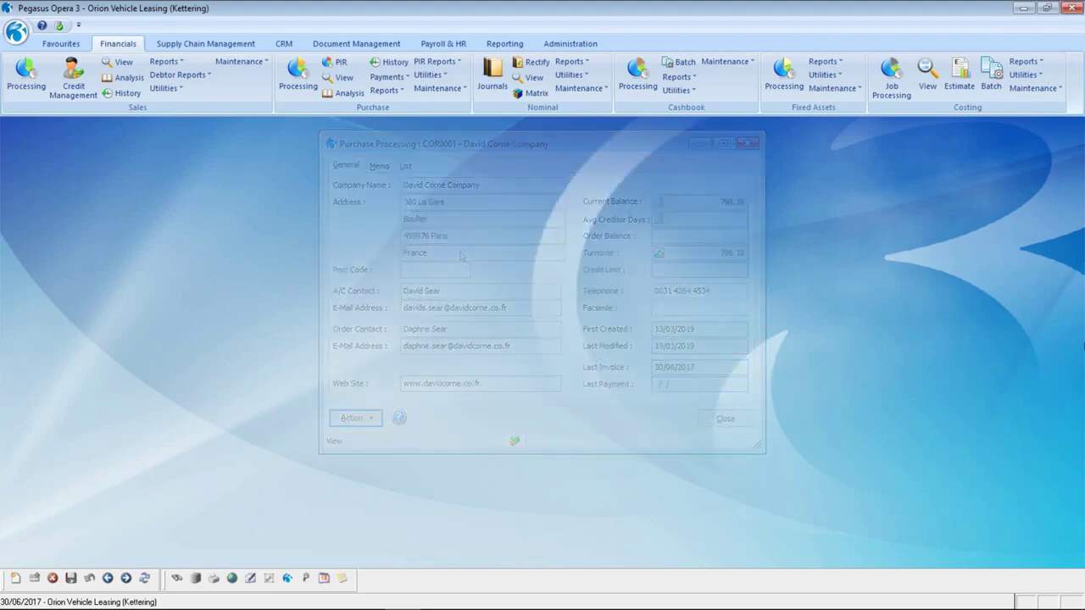
click(583, 46)
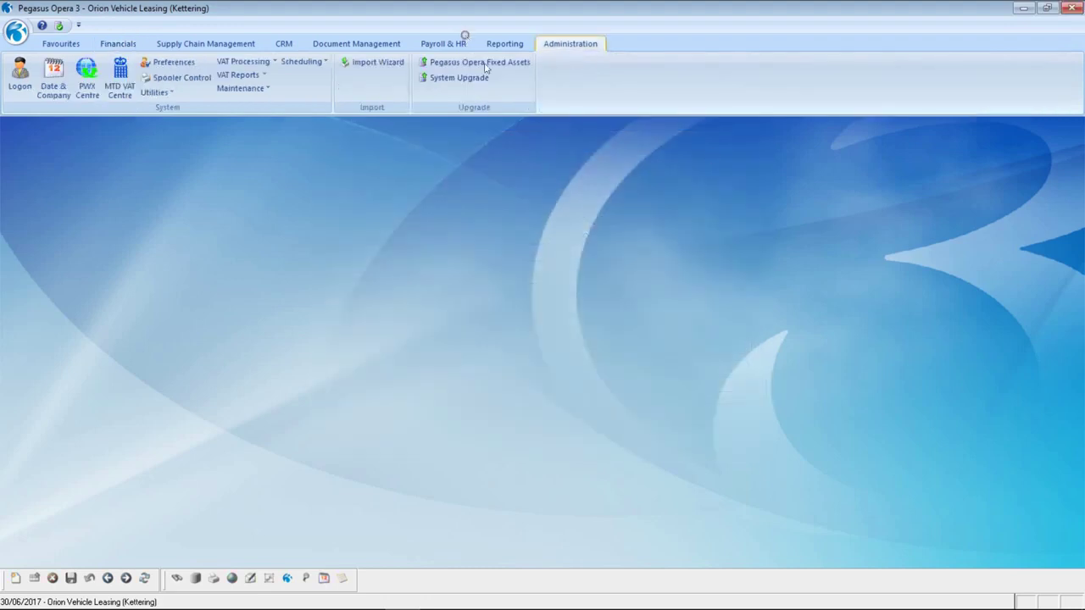
- Reopen the MTD VAT Centre to load the 01/04–30/06/2017 return with net VAT 4310.96
click(119, 78)
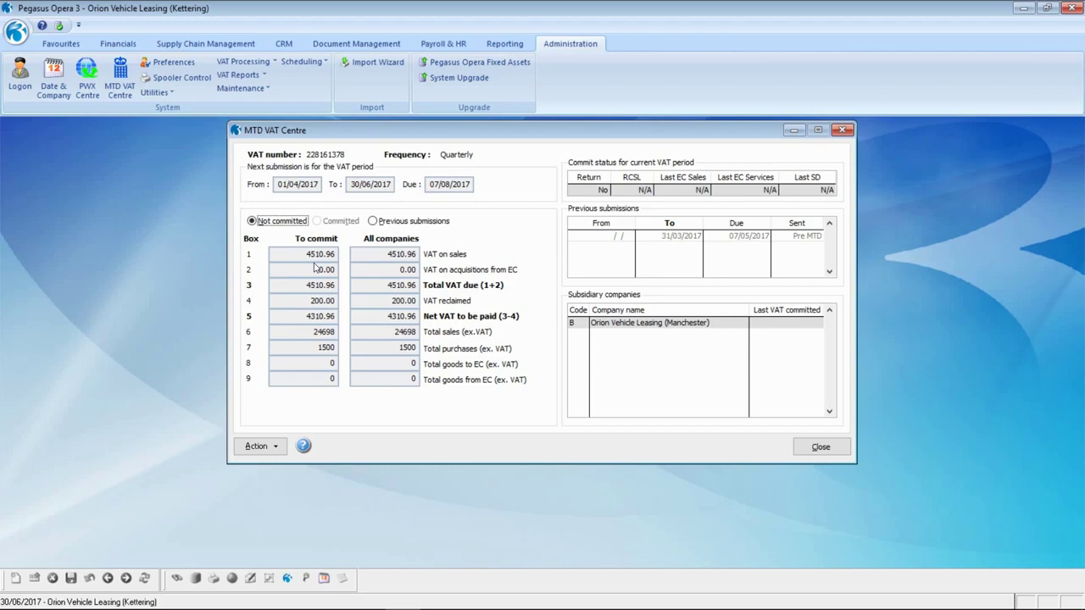
- Check the details of VAT code P (MTD - EC Purchase Adjust) from the Action menu
click(261, 447)
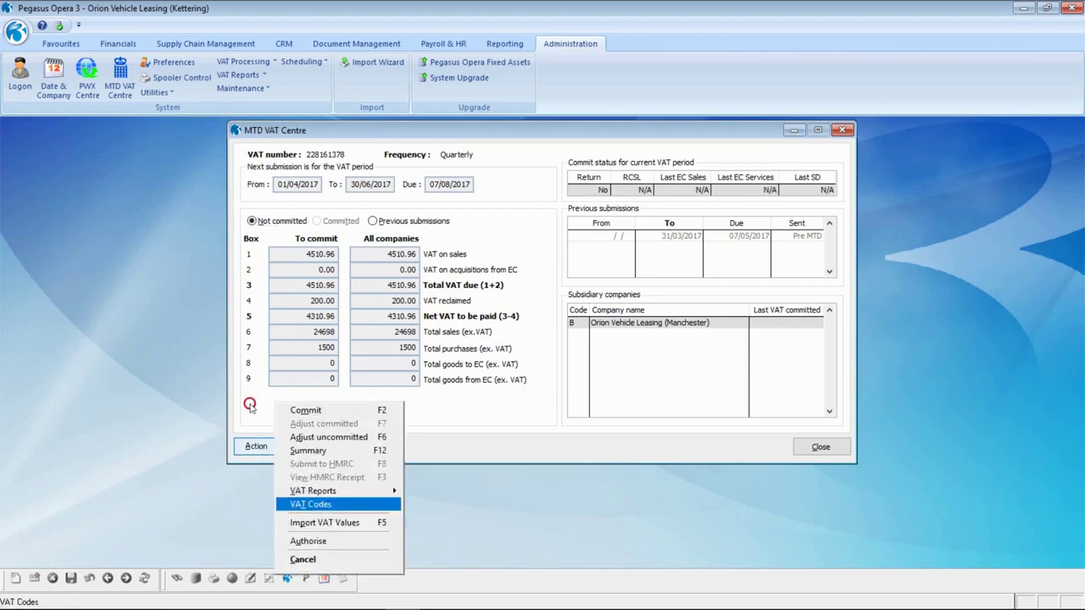
key(Return)
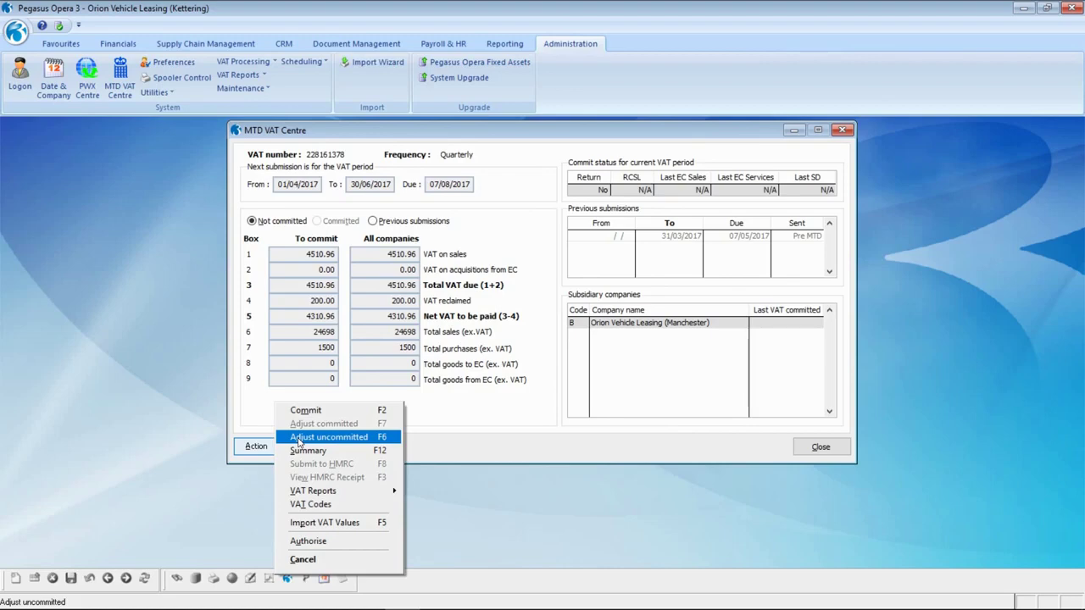
- Start an uncommitted VAT adjustment on the purchase ledger for account COR0001
click(298, 439)
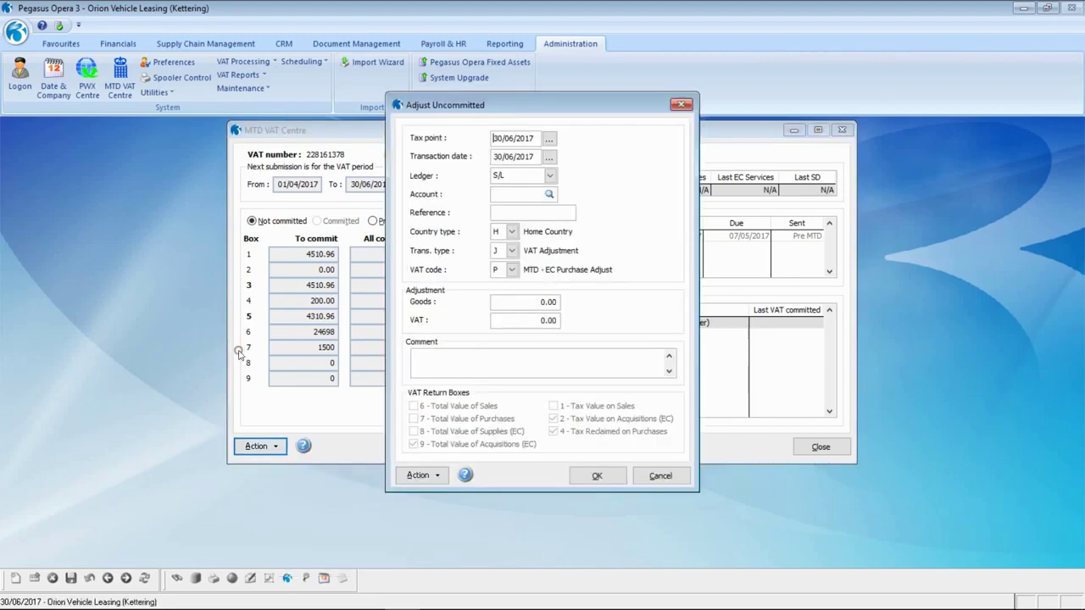
click(552, 176)
key(Down)
key(Return)
key(Tab)
text(C)
key(Tab)
key(Down)
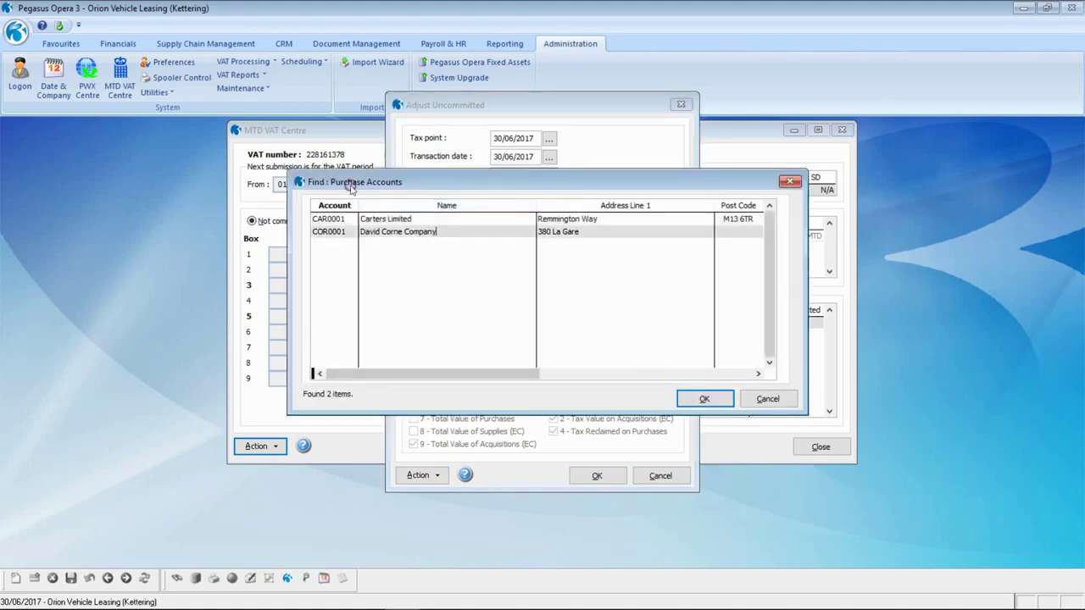
click(704, 398)
- Enter reference INV73000 with goods 500.00 and VAT 100.00
click(509, 212)
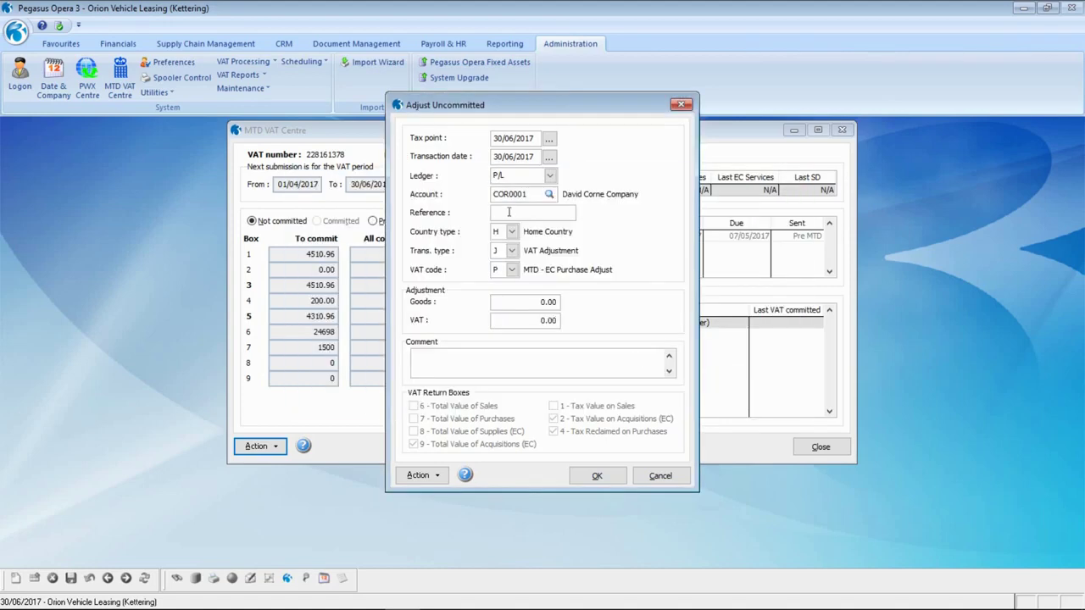
text(INV73000)
click(537, 302)
text(500.)
key(Tab)
text(100)
key(Tab)
- Add the comment 'INV73000 - EC purchase adjust to VAT Return' and post to the uncommitted period
text(INV73000 - EC purchase ad)
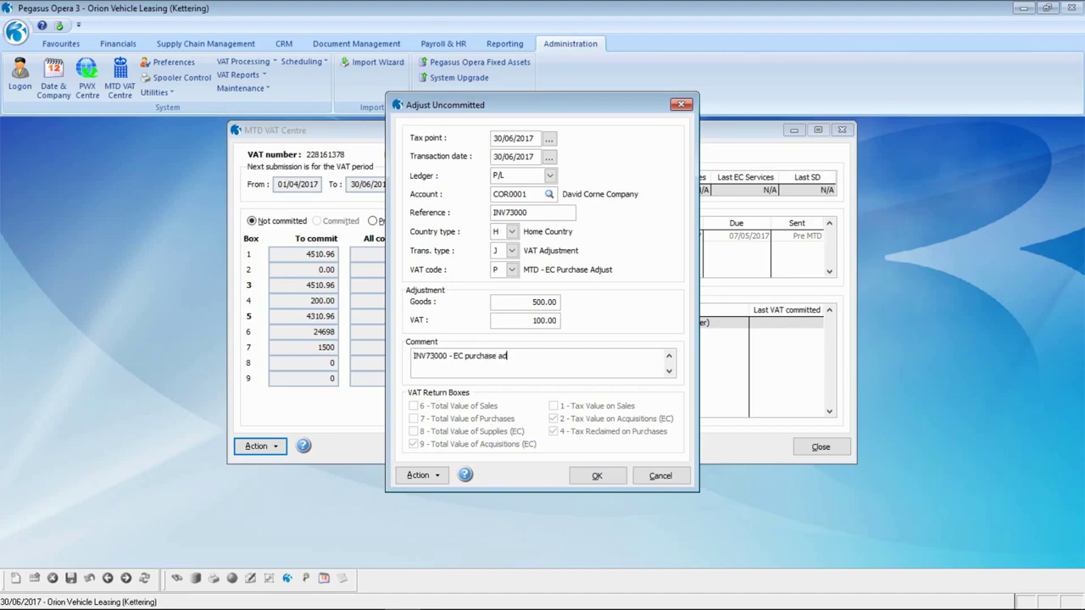
text(just to VAT eturn)
key(Left)
key(Left)
key(Left)
key(Left)
key(Left)
text(R)
click(596, 475)
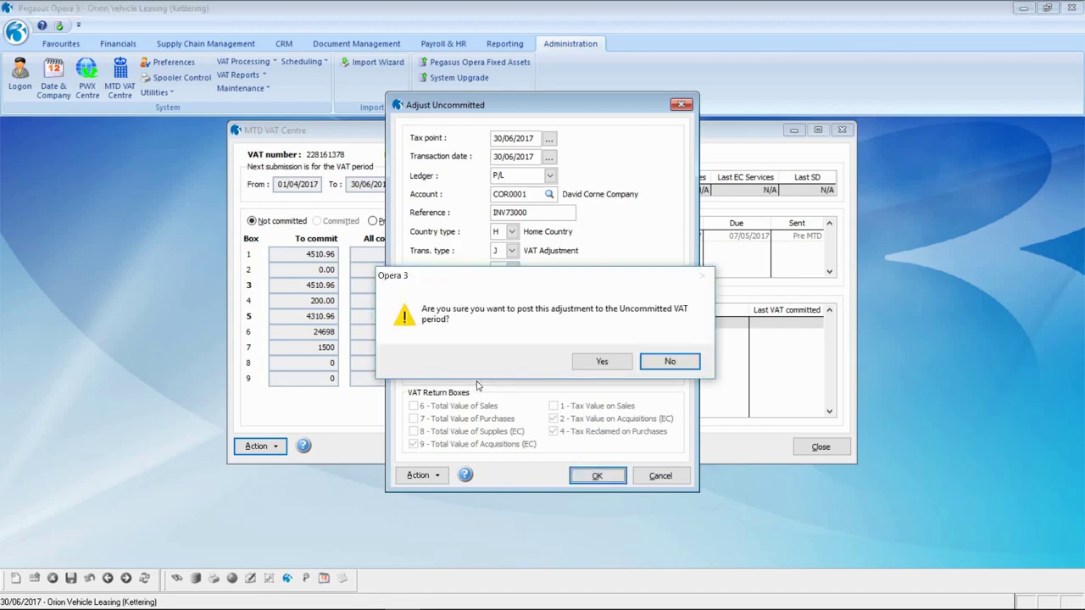
click(602, 363)
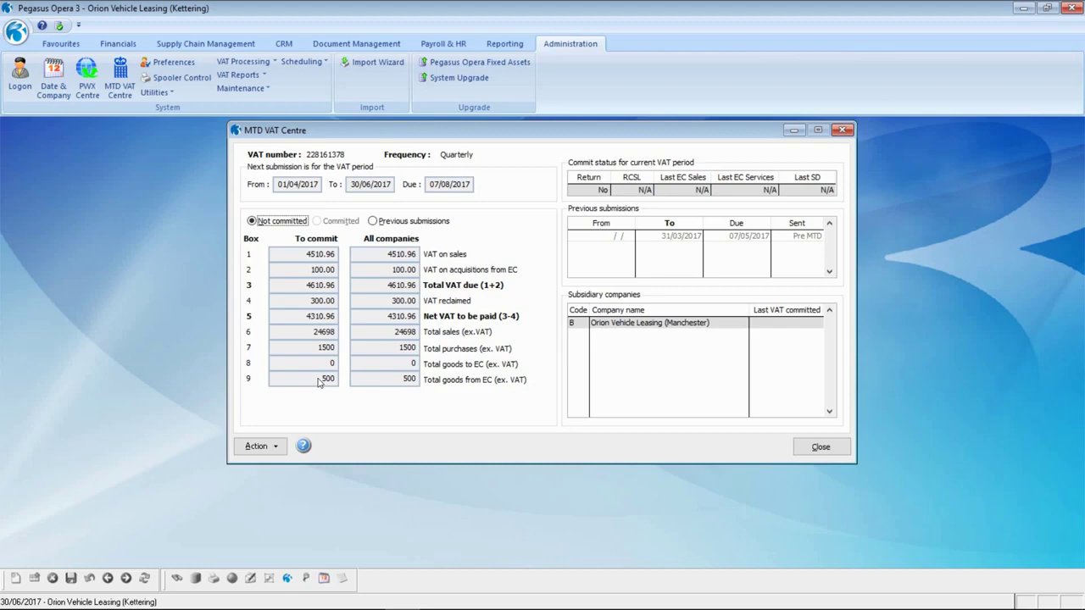
- Preview the Detailed VAT Audit Trail by tax point date, then close it and the MTD VAT Centre
click(258, 446)
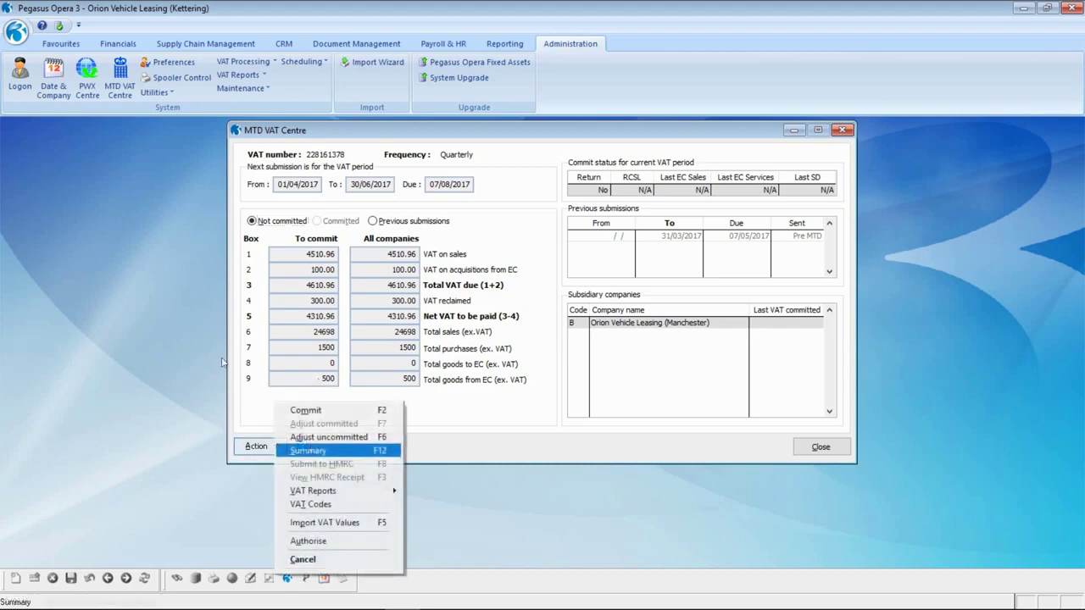
mouse_move(329, 493)
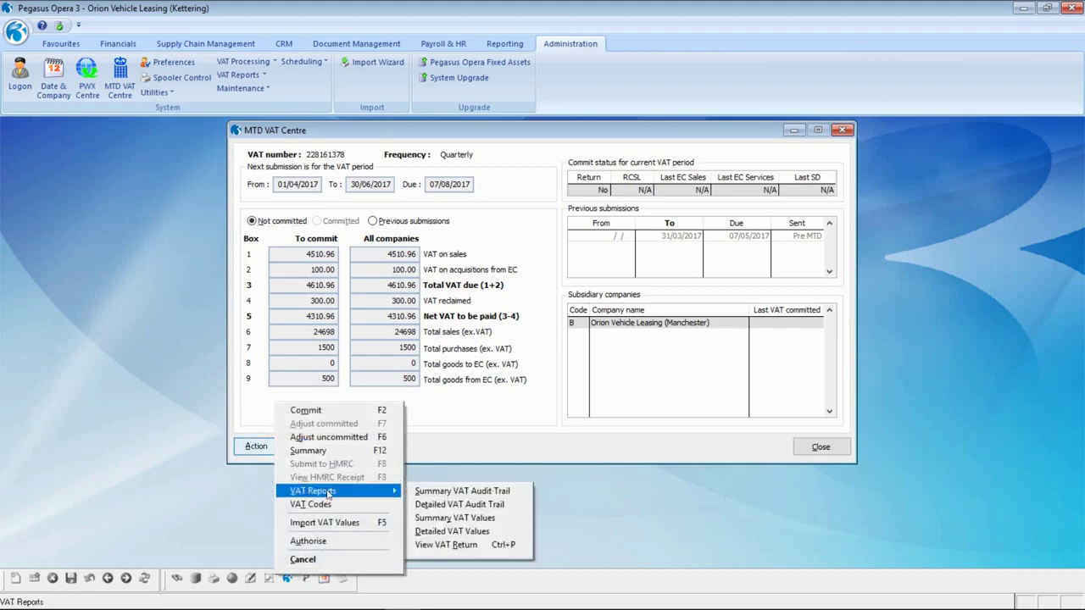
click(433, 505)
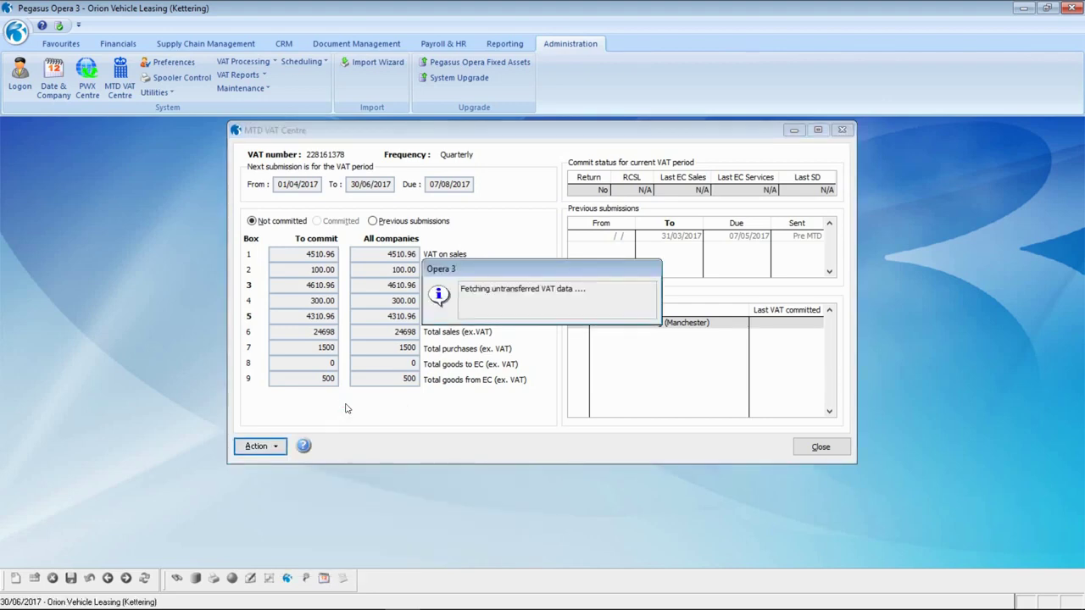
click(342, 155)
click(677, 481)
click(587, 437)
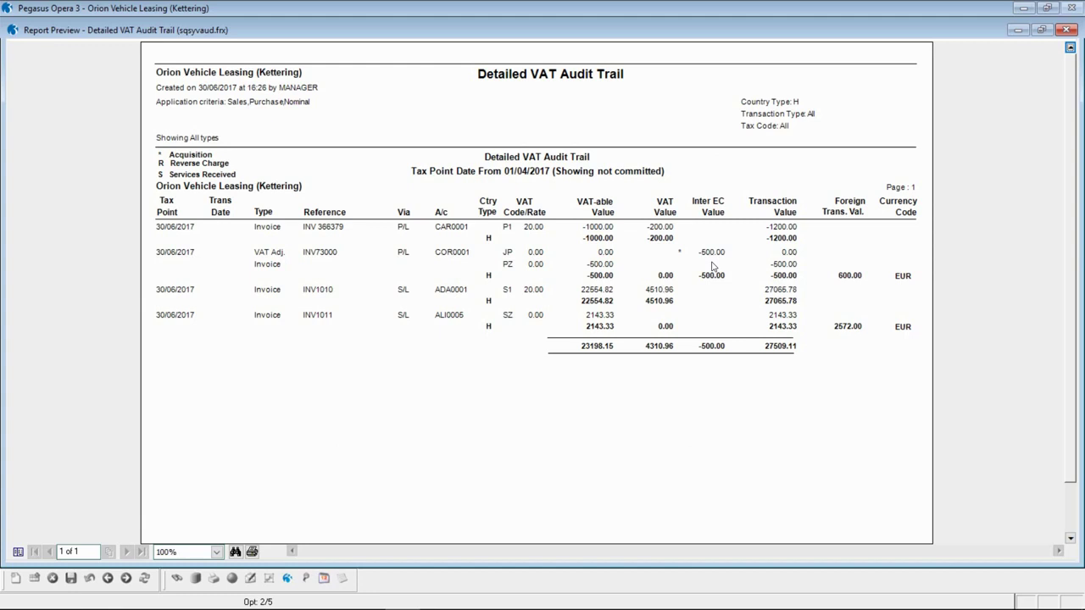
click(1067, 30)
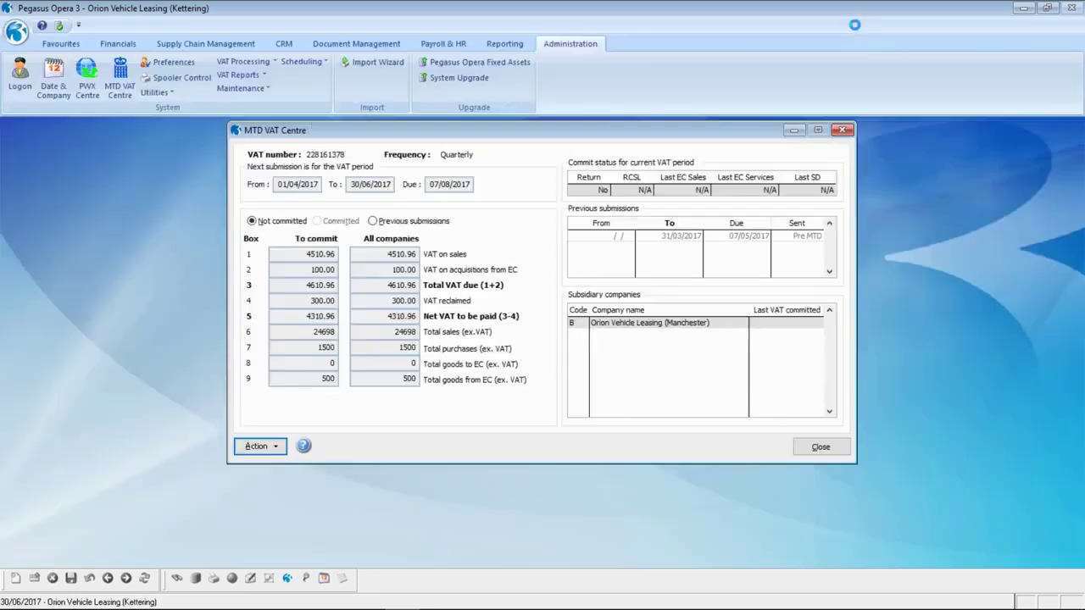
click(835, 448)
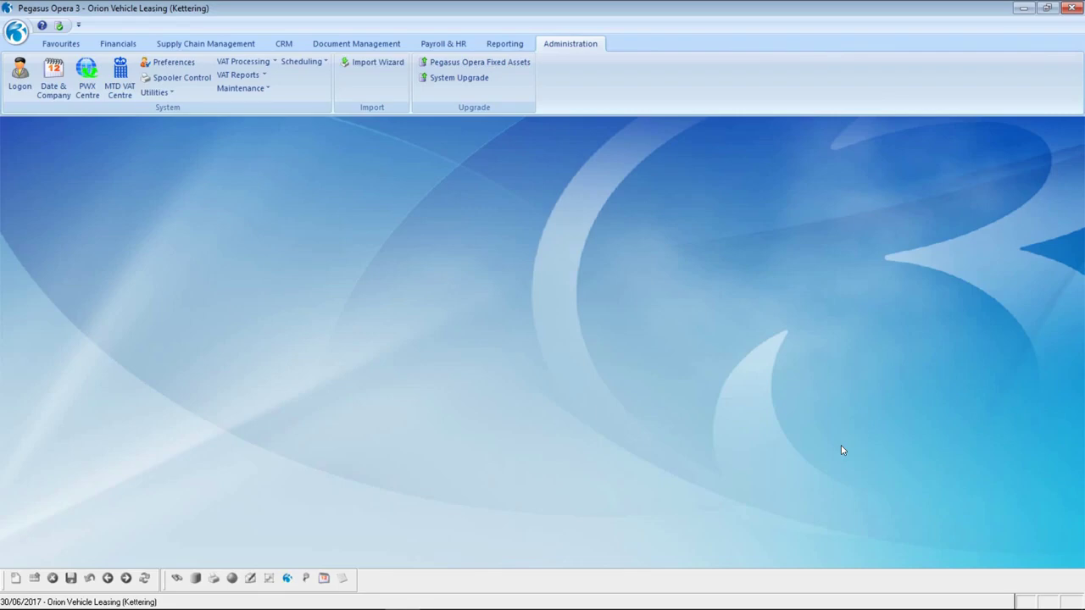
- Switch the processing company to company B, Orion Vehicle Leasing (Manchester)
click(25, 39)
click(62, 70)
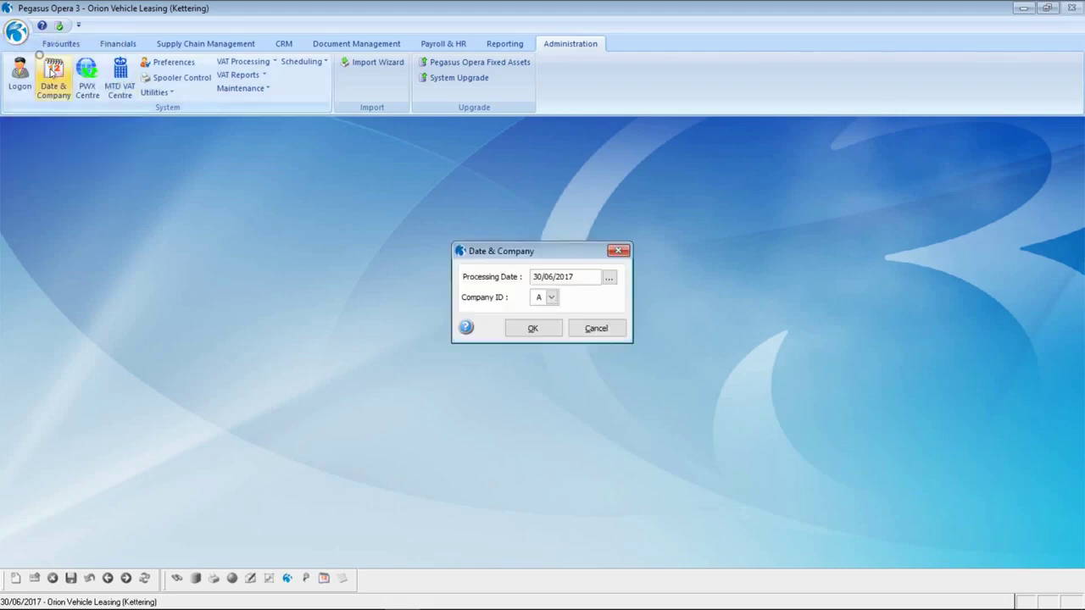
key(F4)
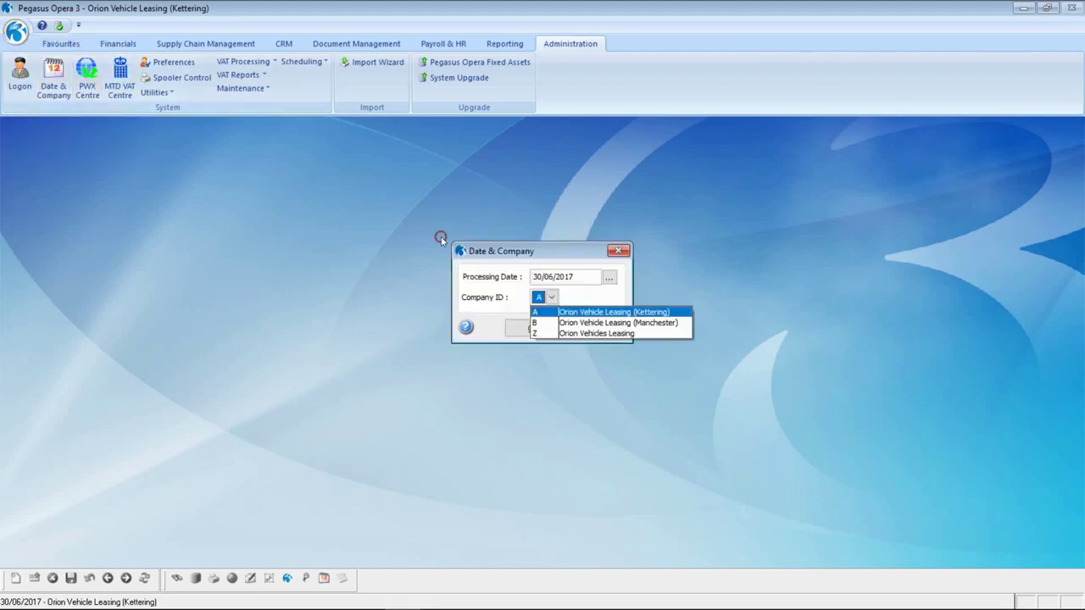
click(534, 324)
key(Return)
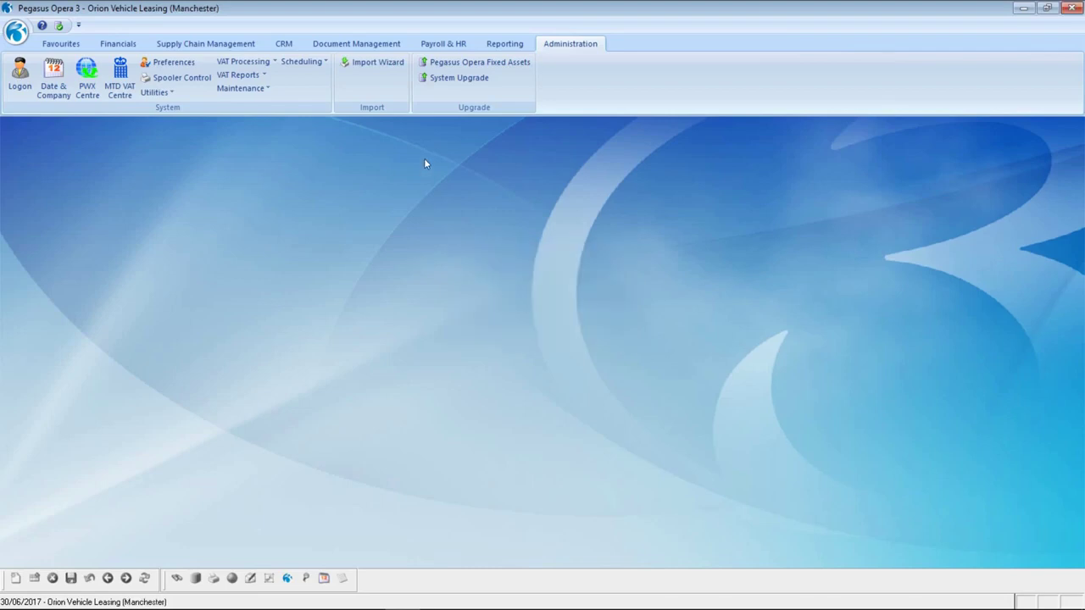
- Review the Manchester company profile's Options, then close it
click(255, 88)
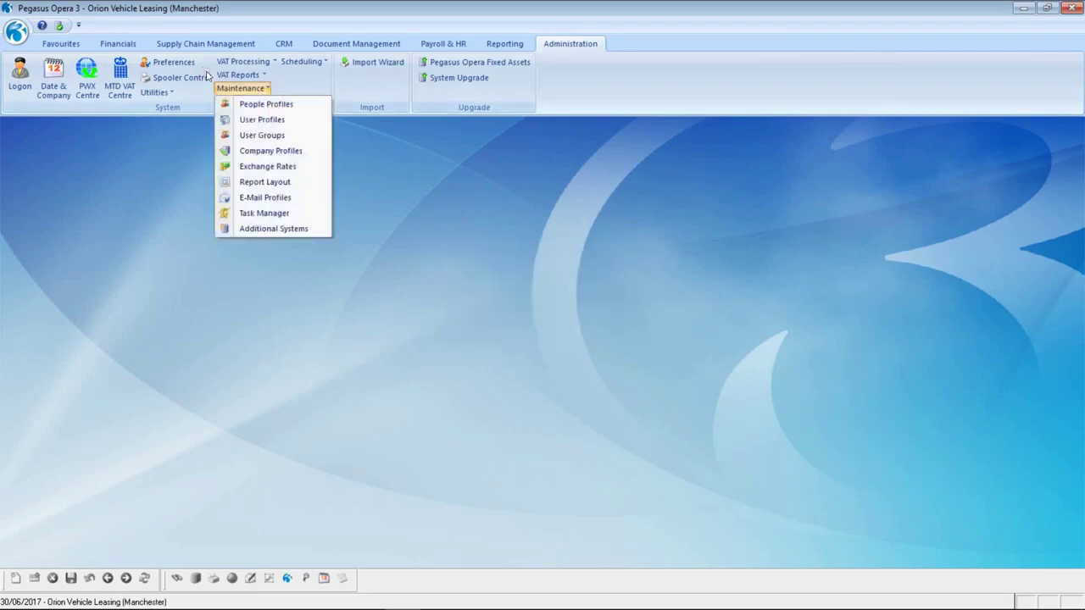
click(254, 151)
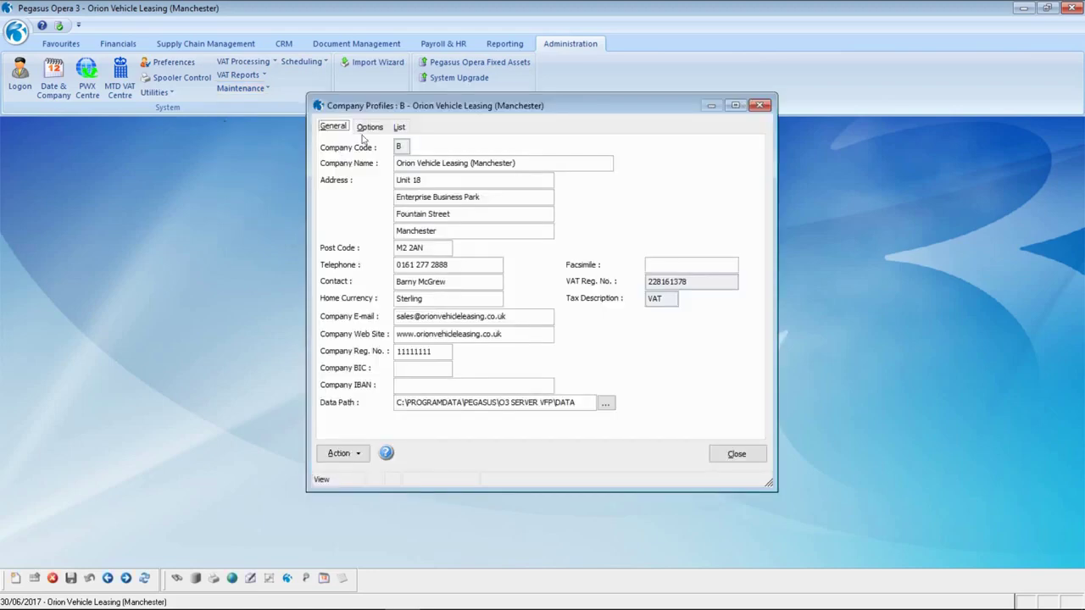
click(368, 127)
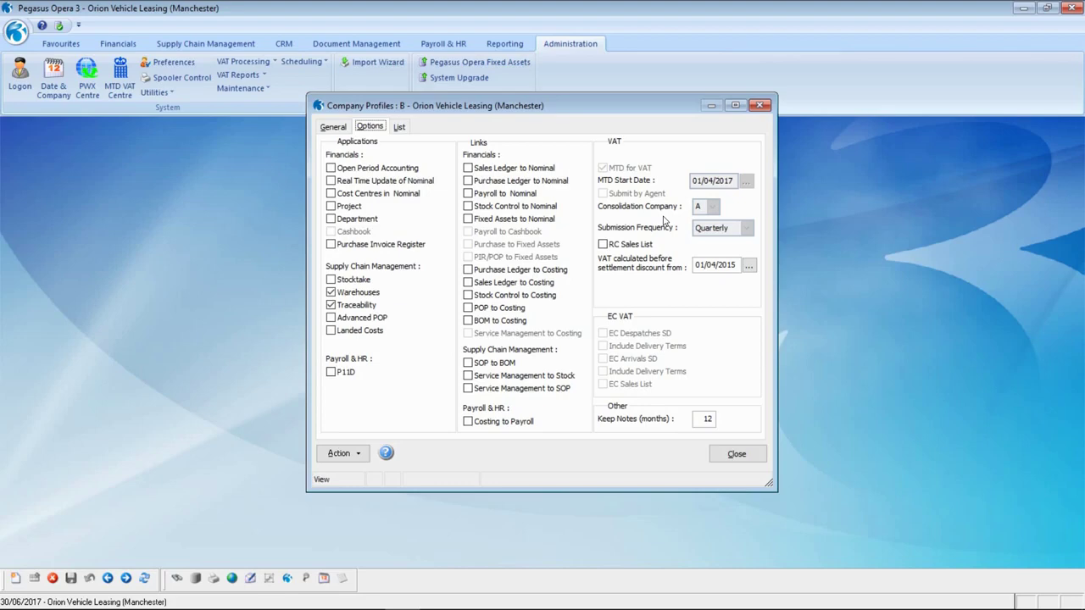
click(736, 453)
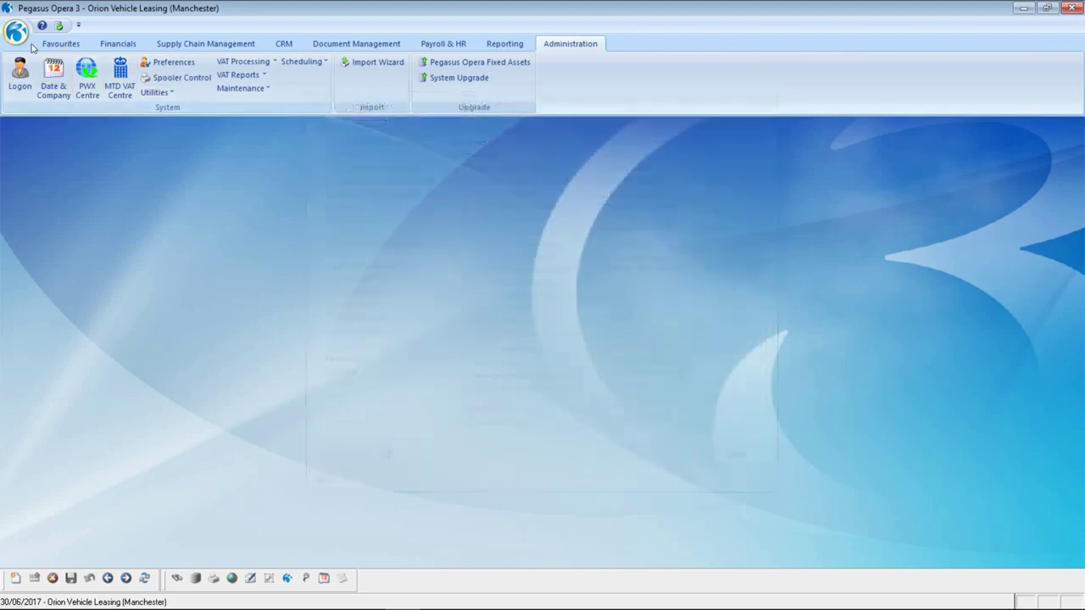
- Switch back to company A, Orion Vehicle Leasing (Kettering), and open the MTD VAT Centre
click(16, 32)
click(51, 72)
click(551, 297)
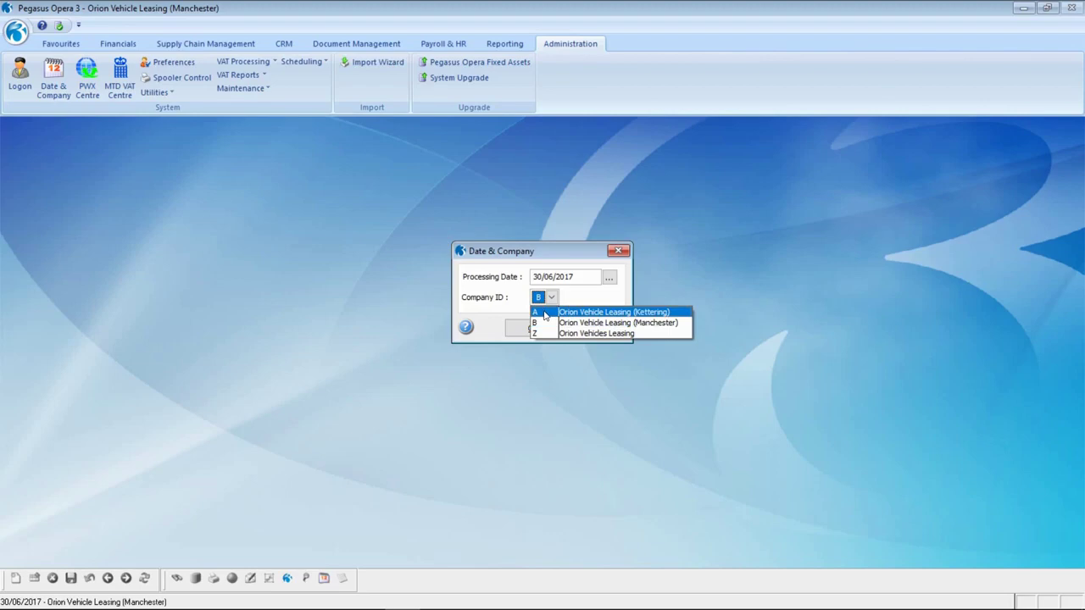
key(Return)
key(Return)
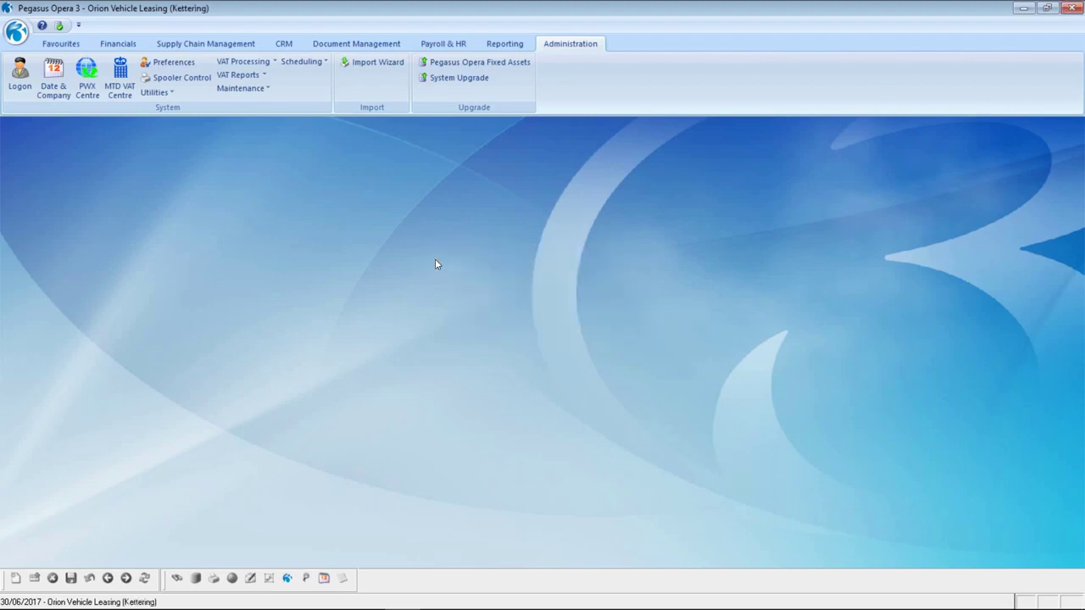
click(126, 80)
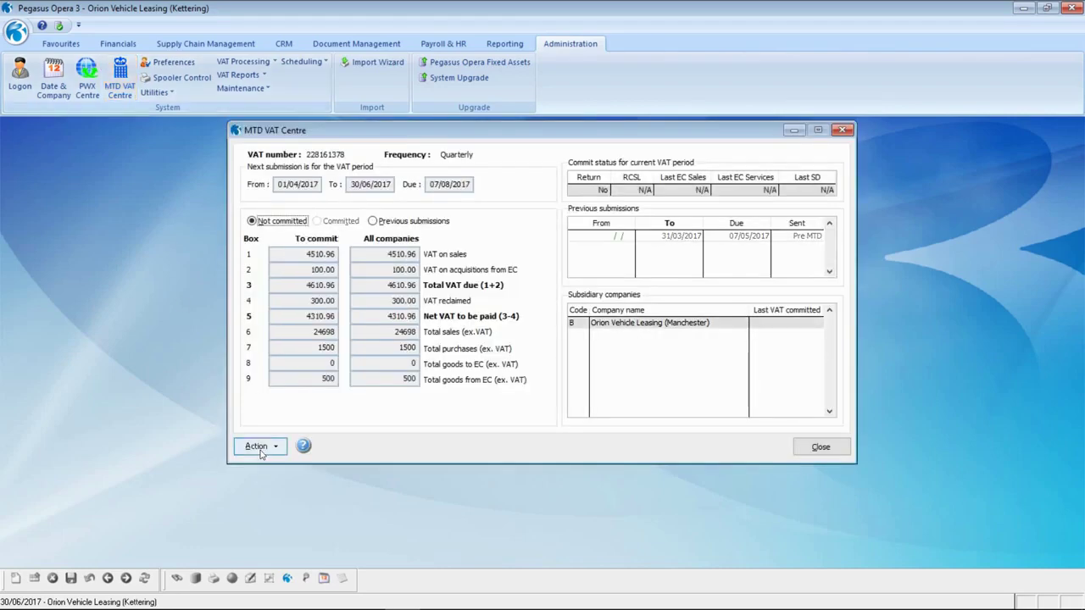
click(273, 448)
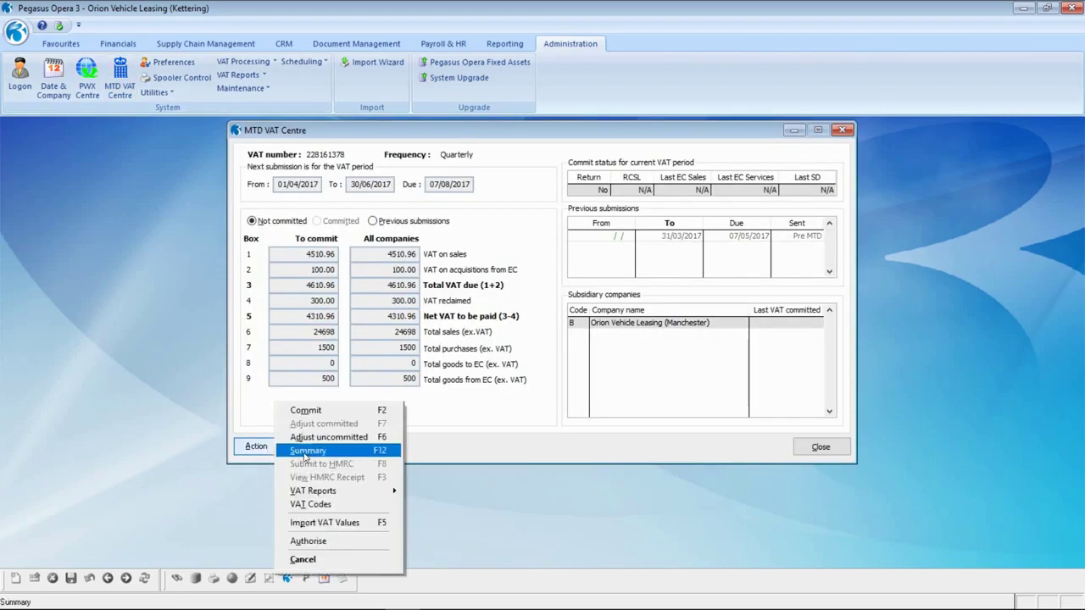
click(306, 451)
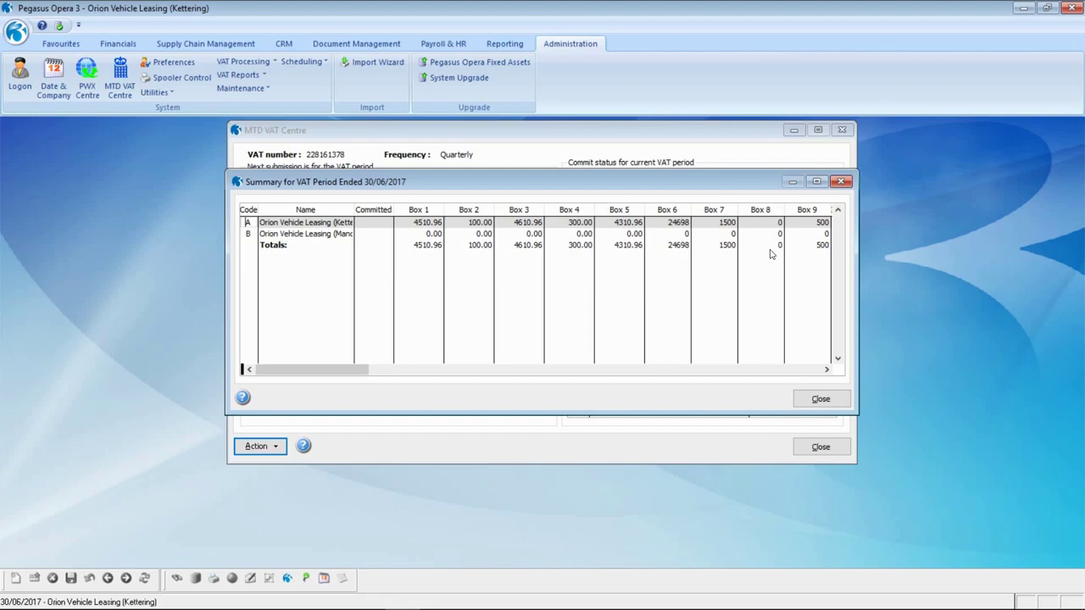
click(820, 398)
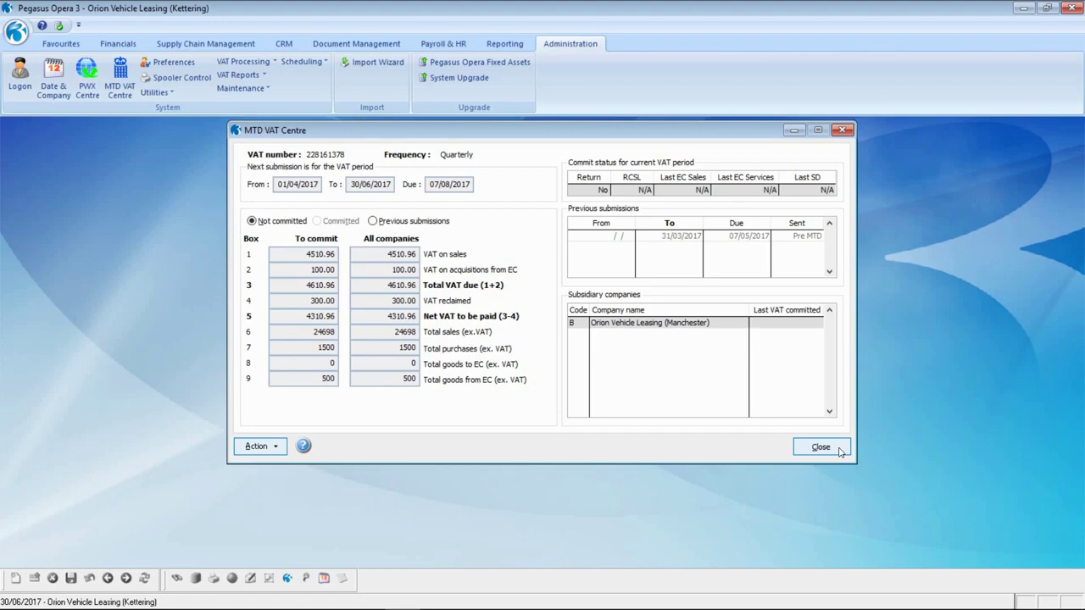
click(263, 446)
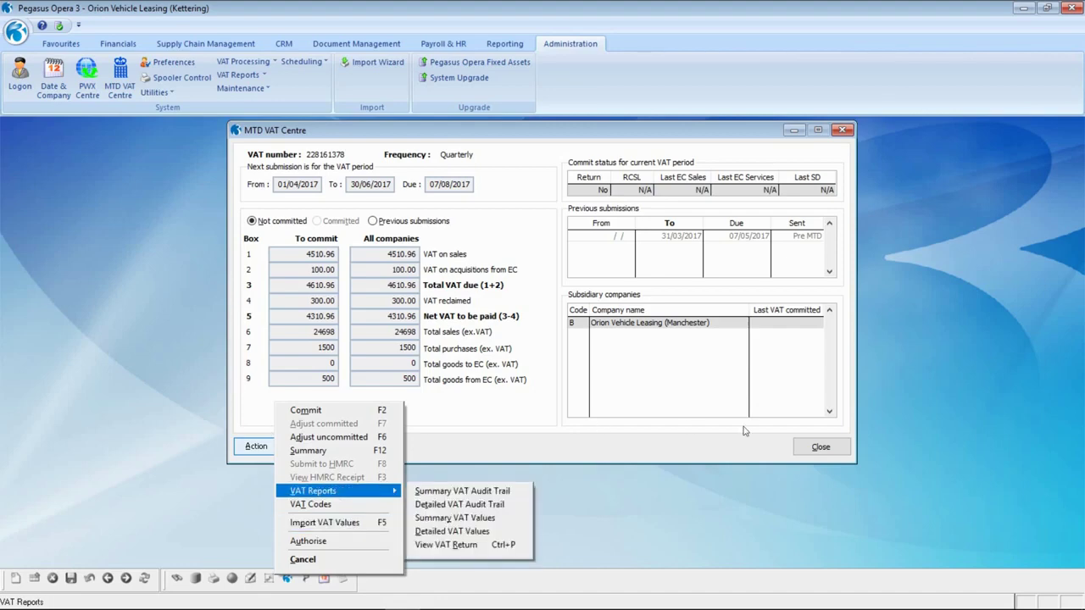
- Dismiss the Action menu and close the MTD VAT Centre with Esc
click(657, 357)
key(Escape)
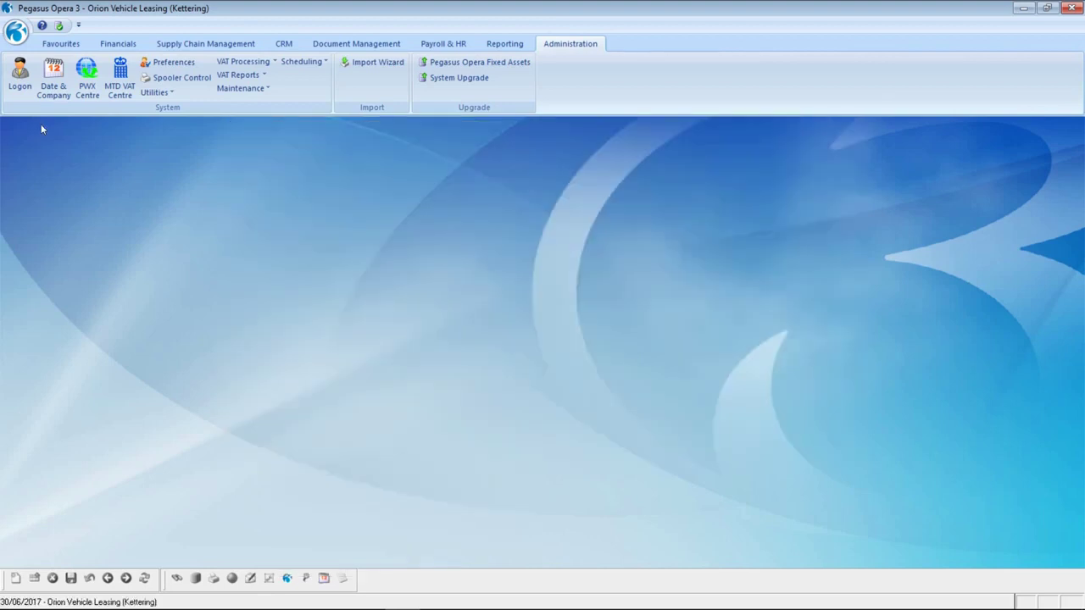
- Switch the processing company to company B, Orion Vehicle Leasing (Manchester)
click(16, 32)
click(59, 71)
key(Tab)
key(alt+Down)
key(Down)
key(Return)
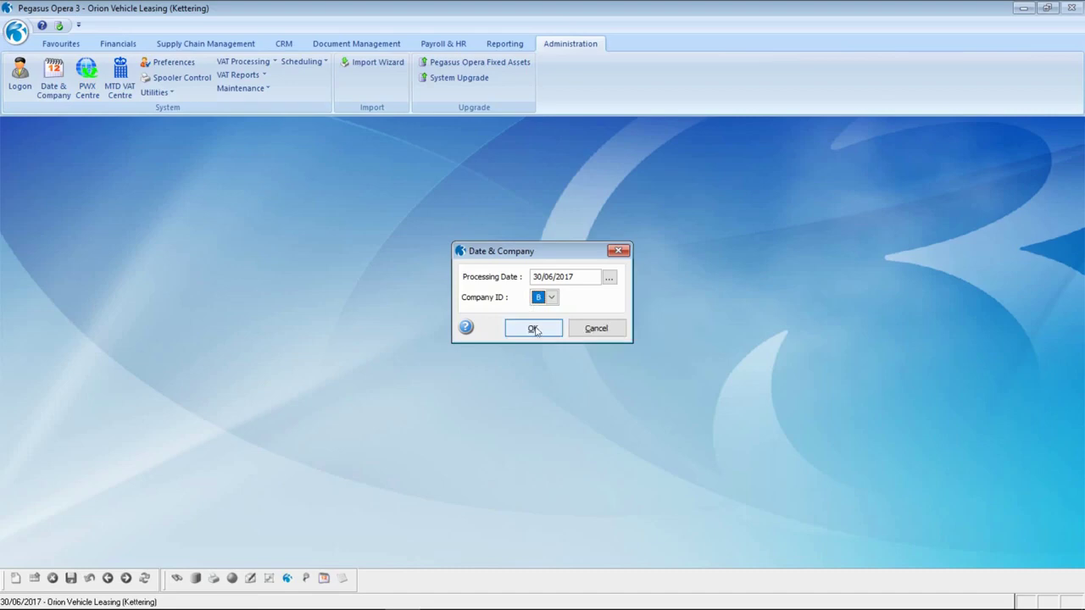
key(Return)
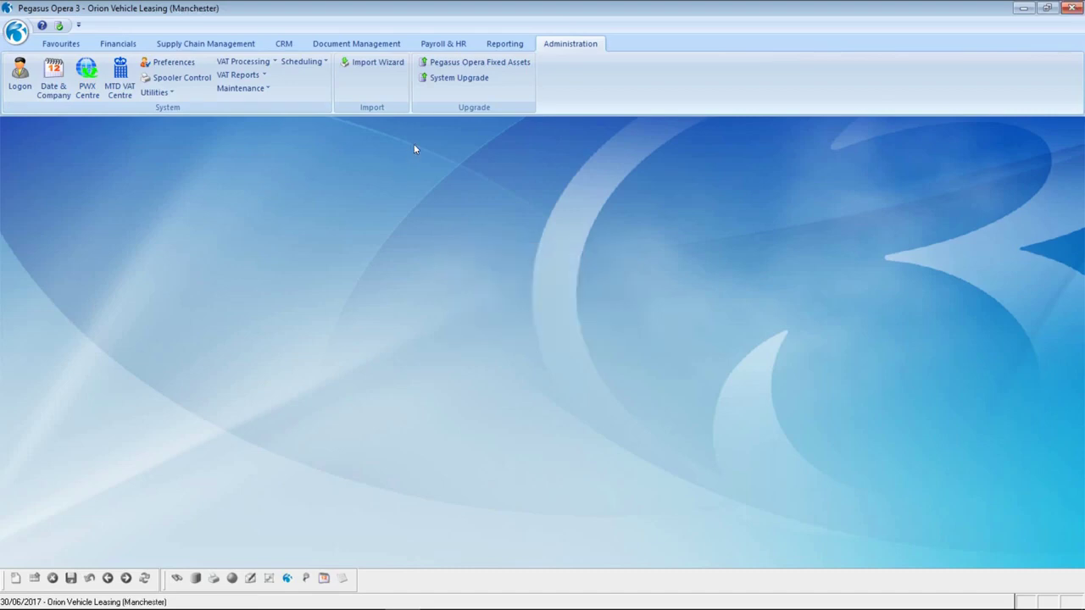
- Open Import VAT Values from the Manchester MTD VAT Centre
click(123, 78)
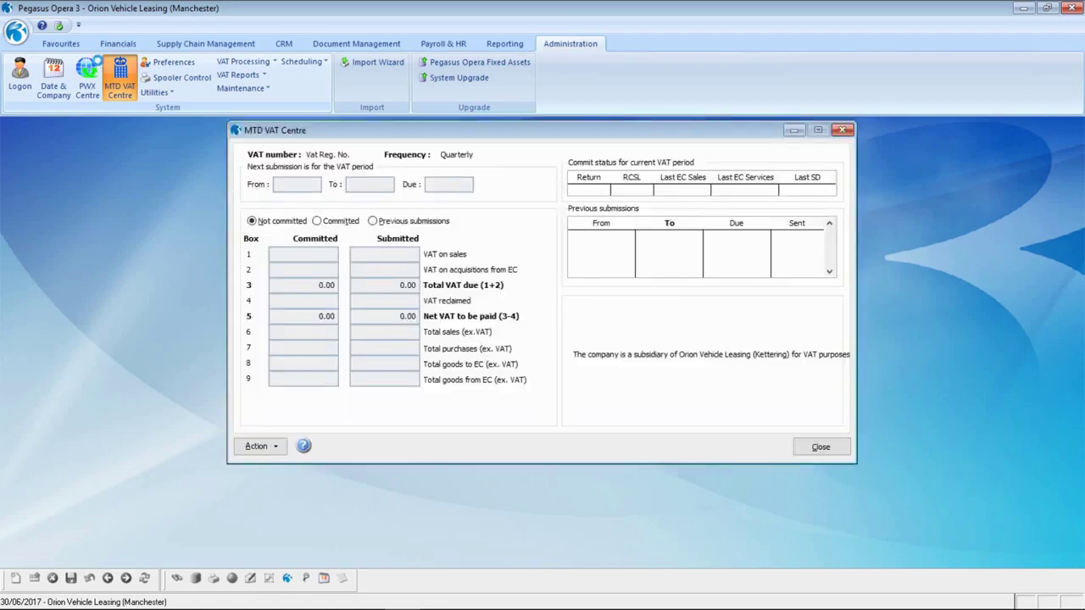
click(273, 449)
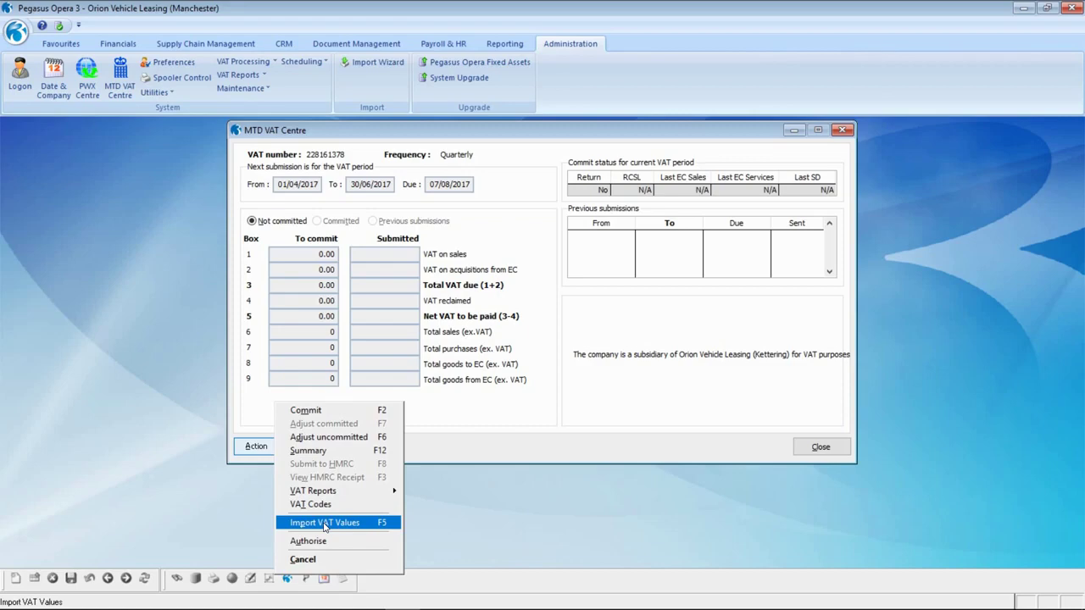
click(324, 524)
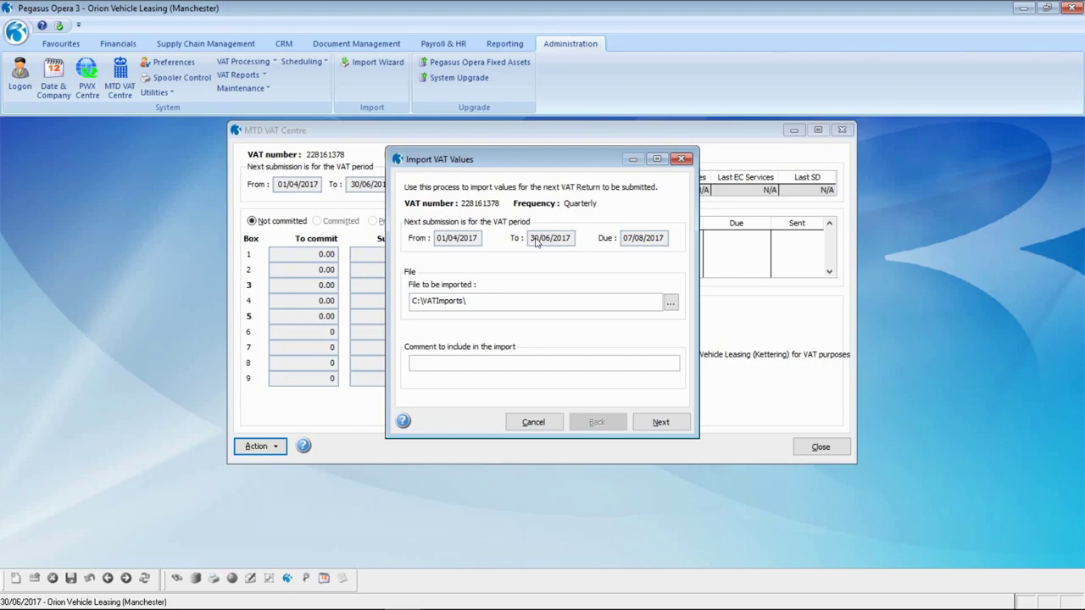
- Choose 2017_Q2_AprJun.csv, comment 'Import VAT Return from Orion Vehicle Leasing (Manchester)', and review values
click(672, 303)
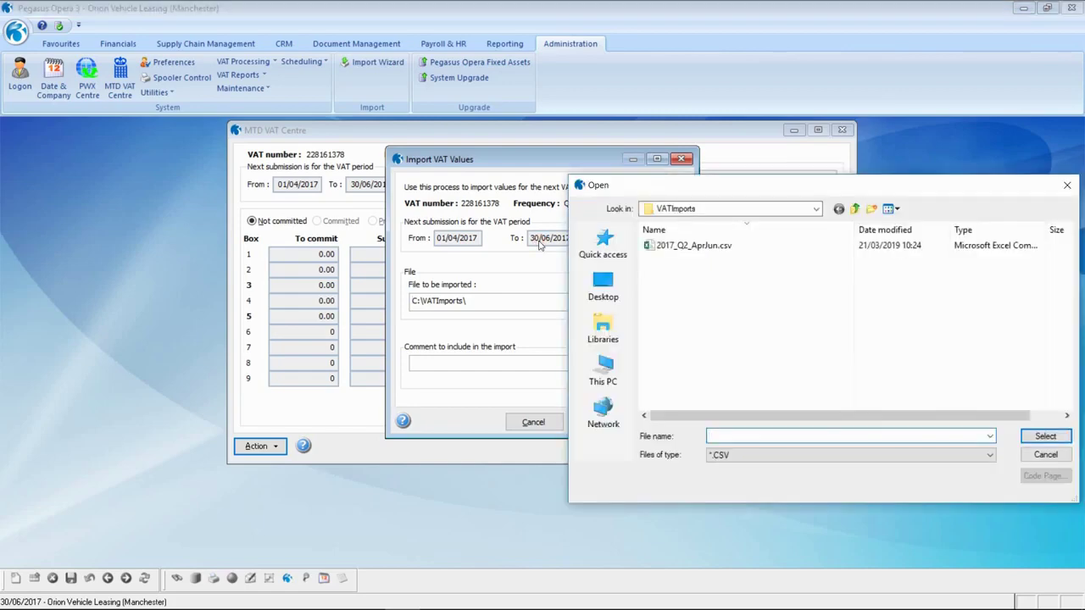
click(672, 251)
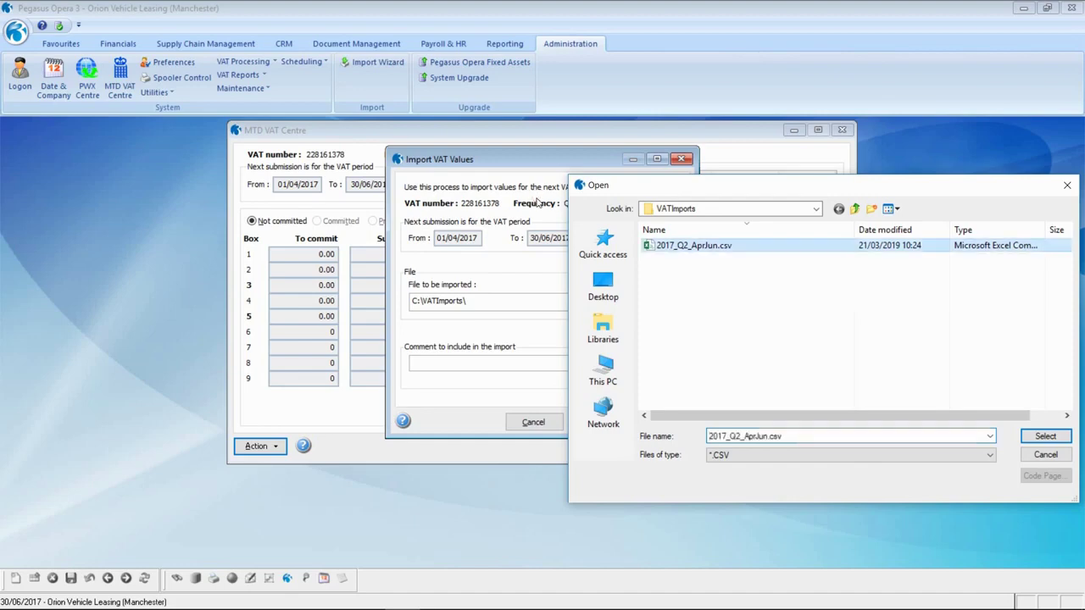
click(1042, 436)
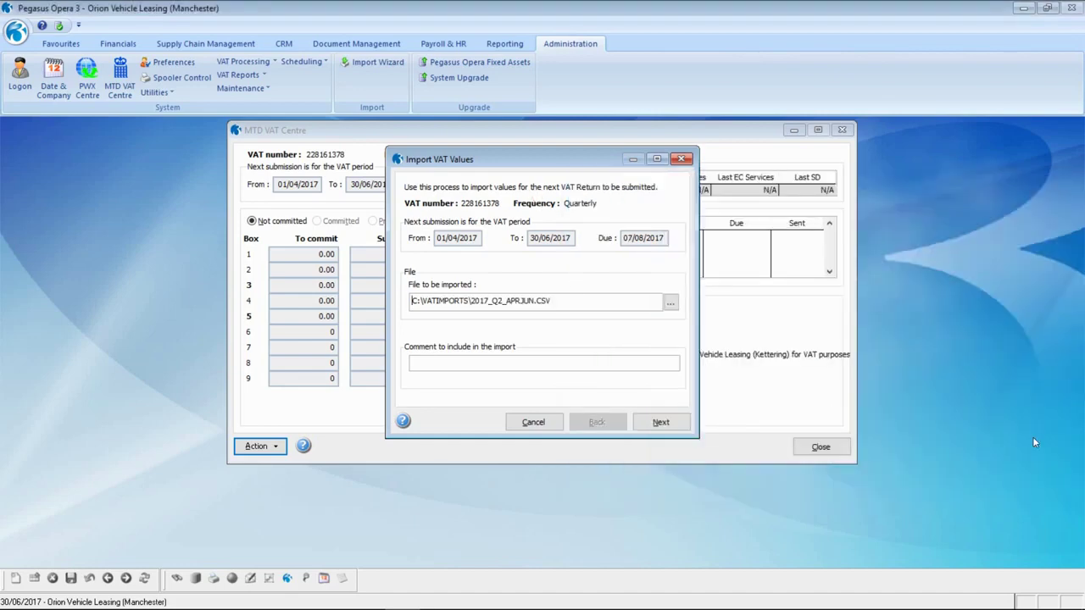
click(563, 367)
text(Import VAT Return from Orion Vehi)
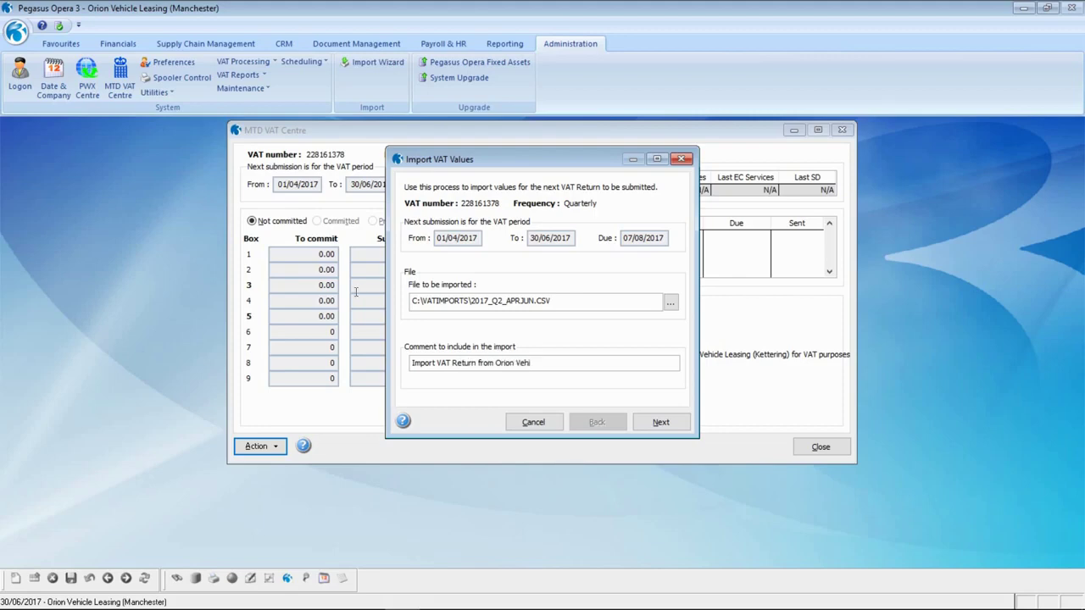
text(cle Leasing (Manchester))
click(659, 422)
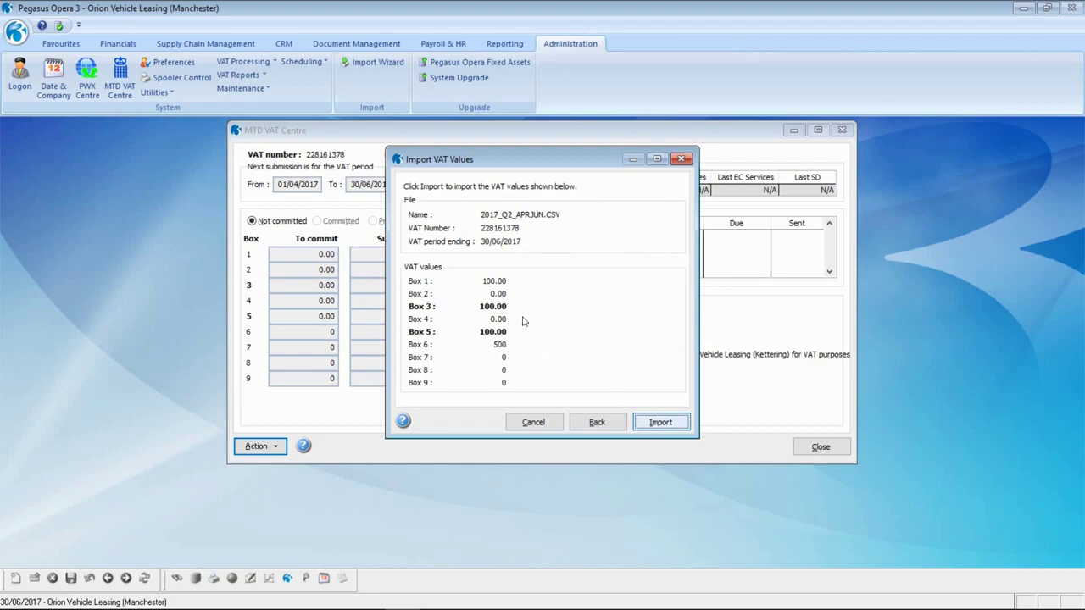
click(660, 422)
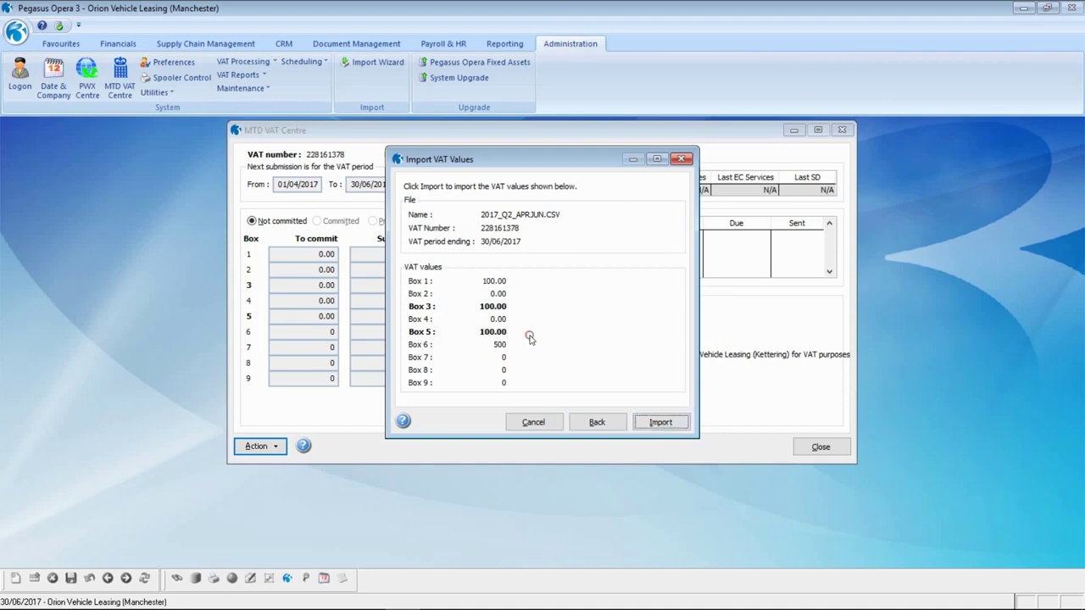
- Preview and close the import report, then confirm importing the Manchester VAT values
click(605, 438)
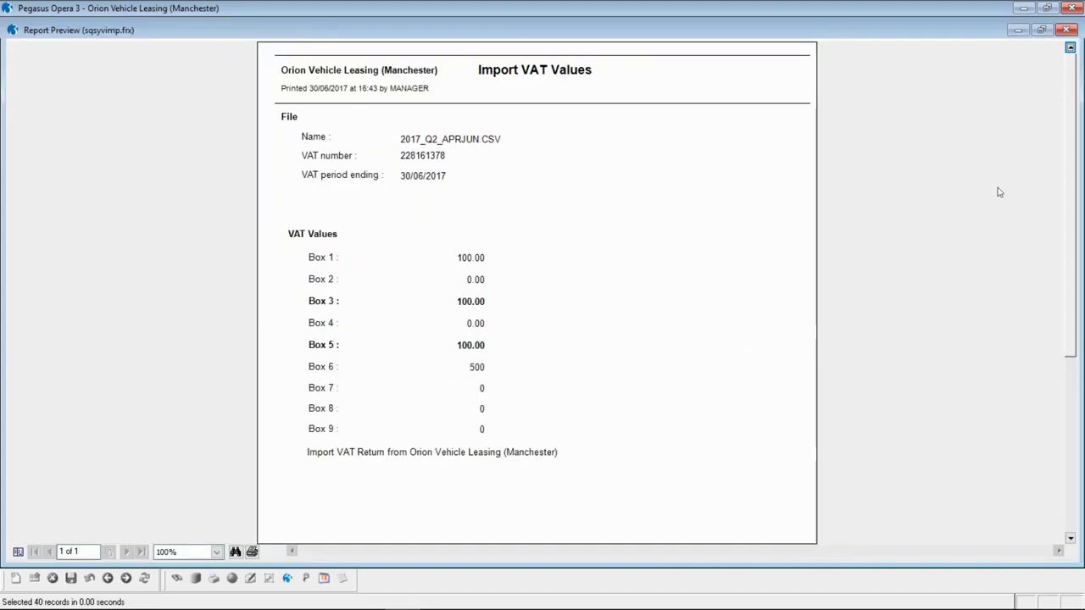
click(1066, 31)
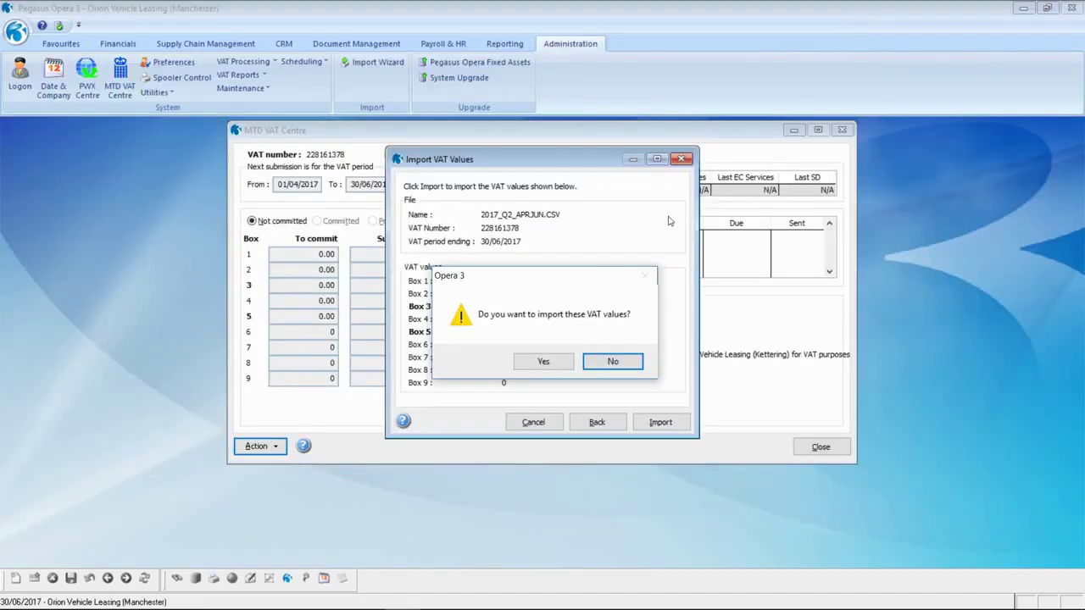
click(540, 361)
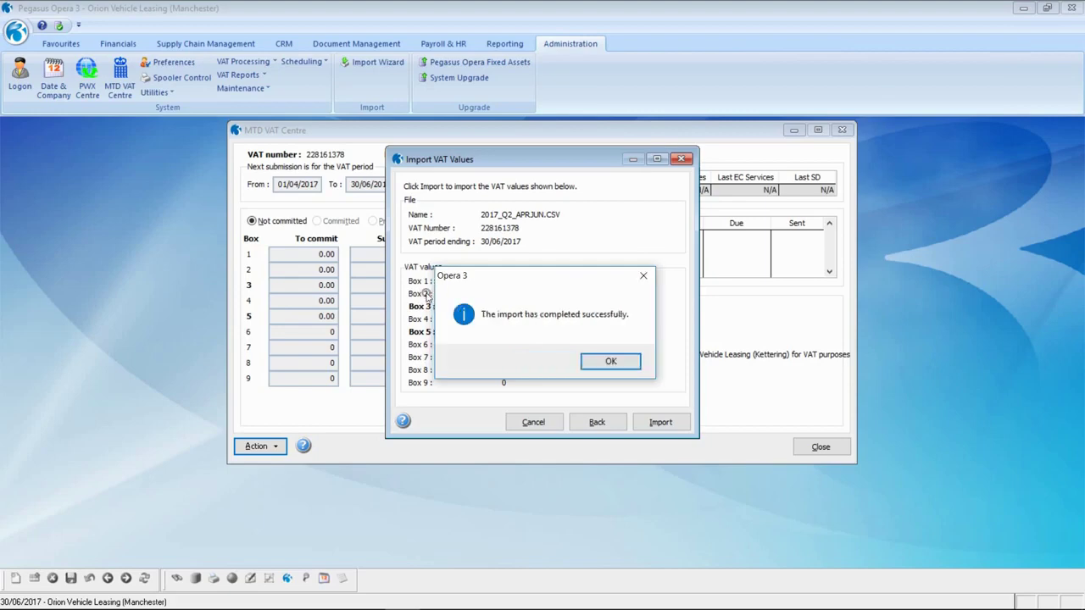
click(610, 361)
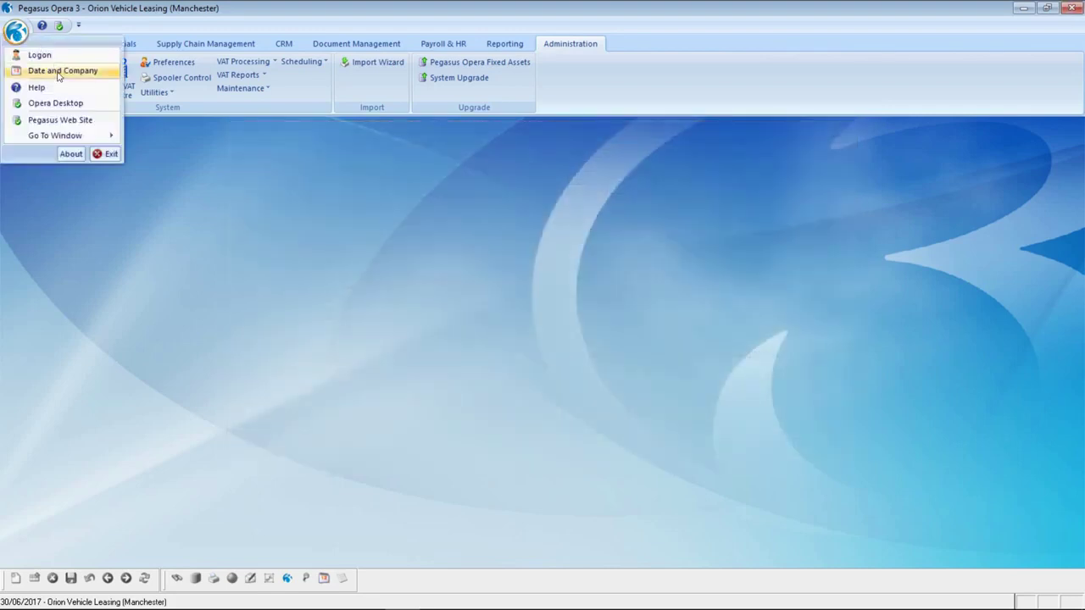
- Switch the processing company back to company A, Orion Vehicle Leasing (Kettering)
click(60, 67)
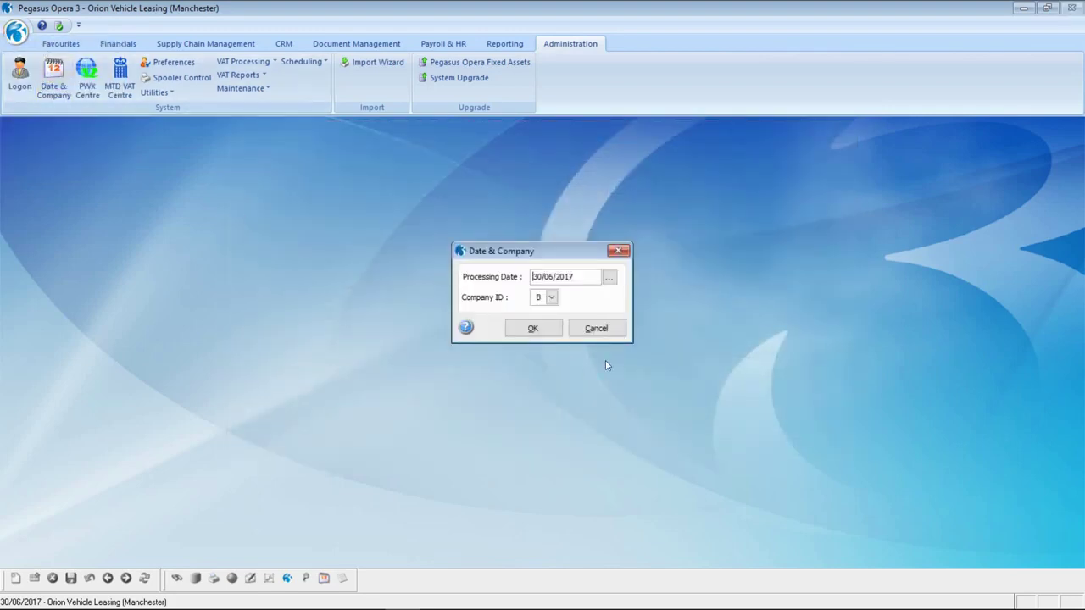
click(551, 296)
click(543, 315)
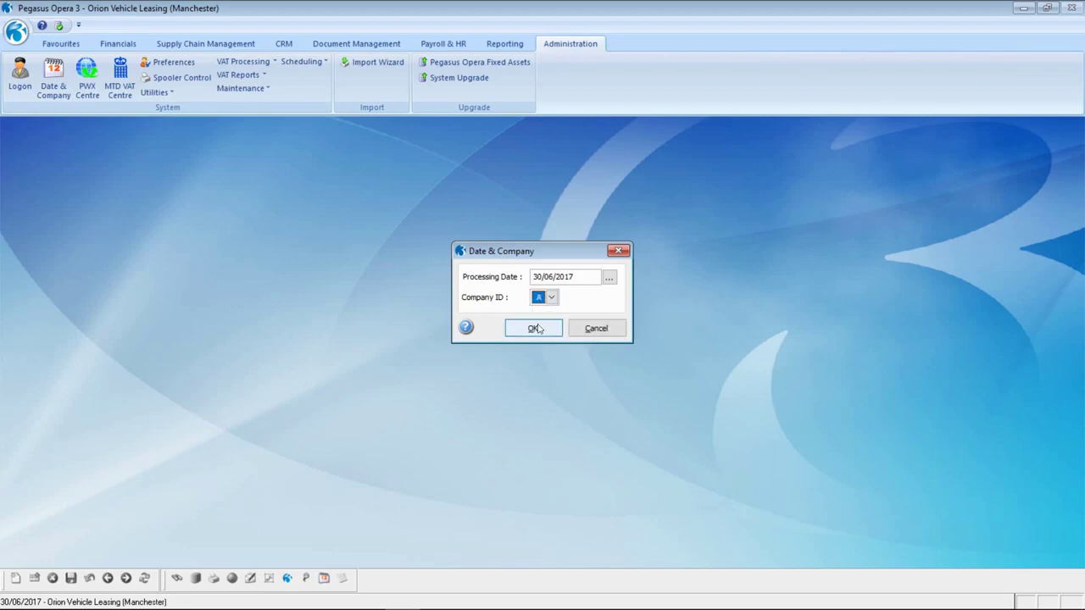
click(530, 328)
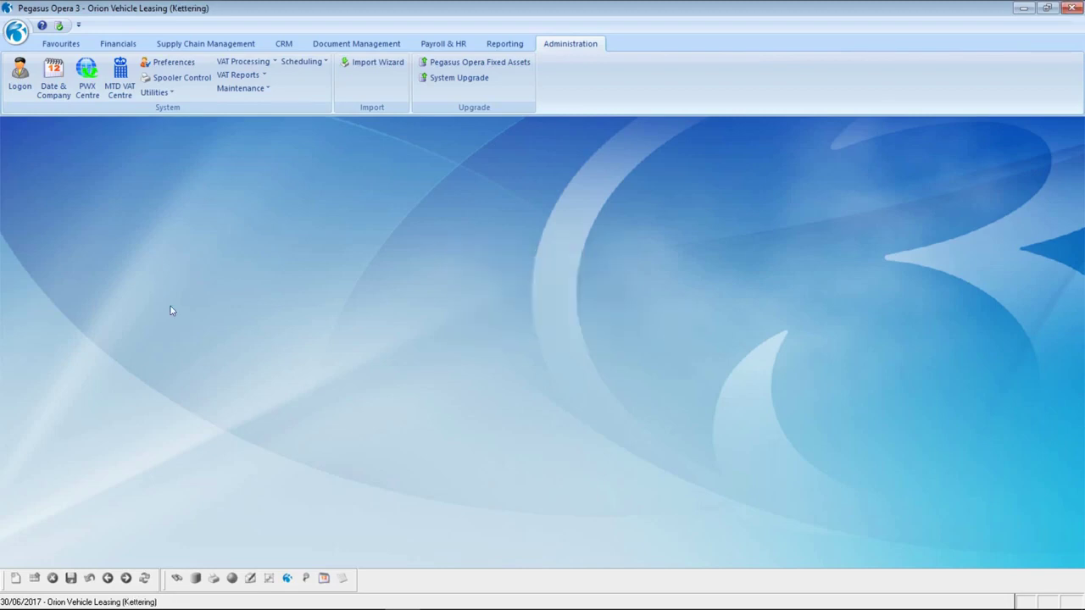
- Open the MTD VAT Centre's VAT period summary by company
click(119, 75)
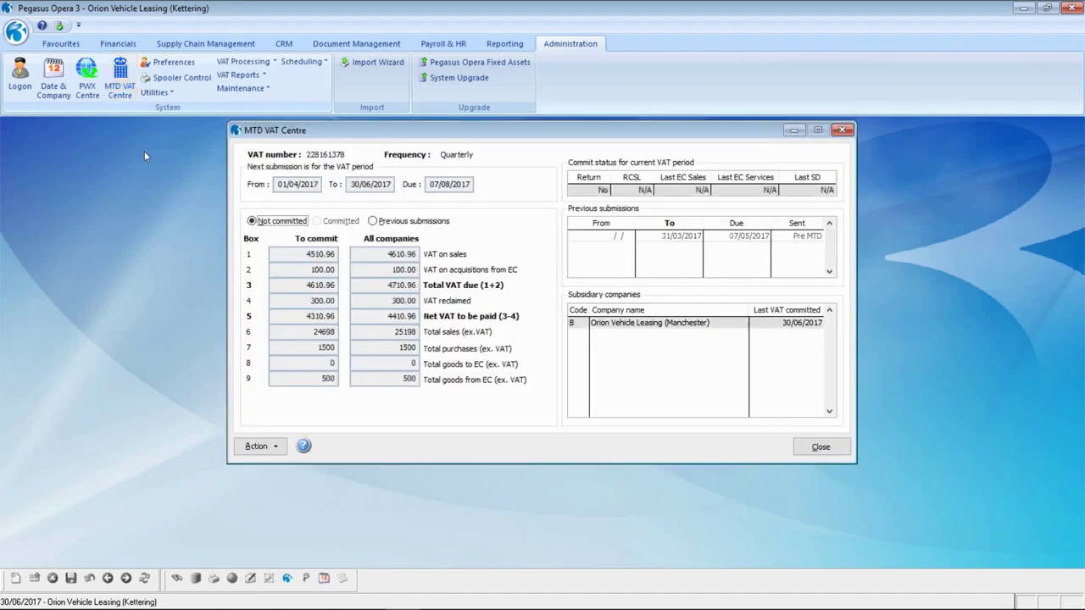
click(257, 447)
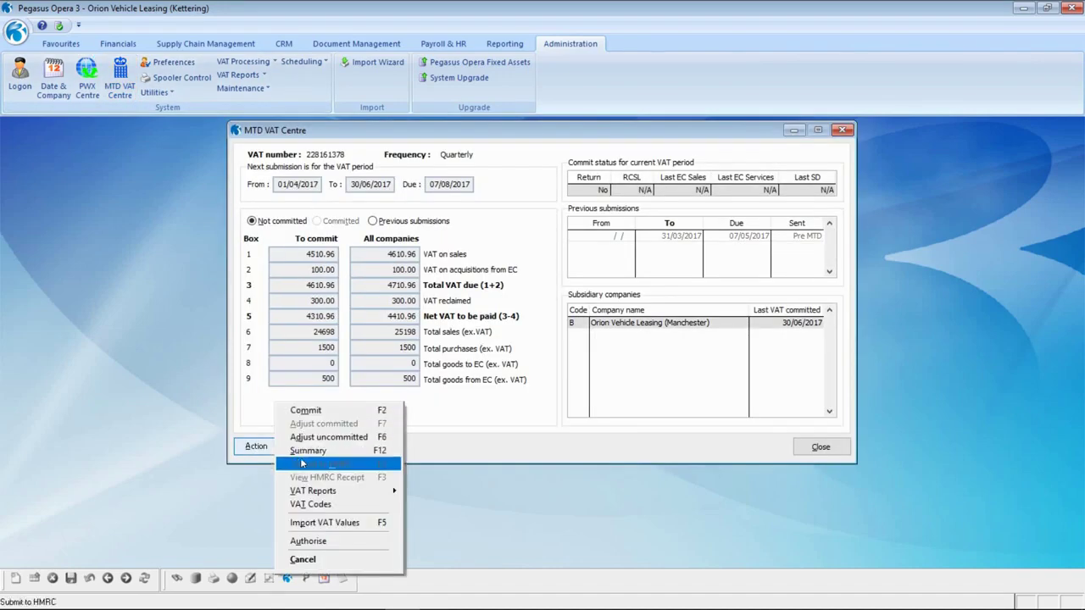
key(Return)
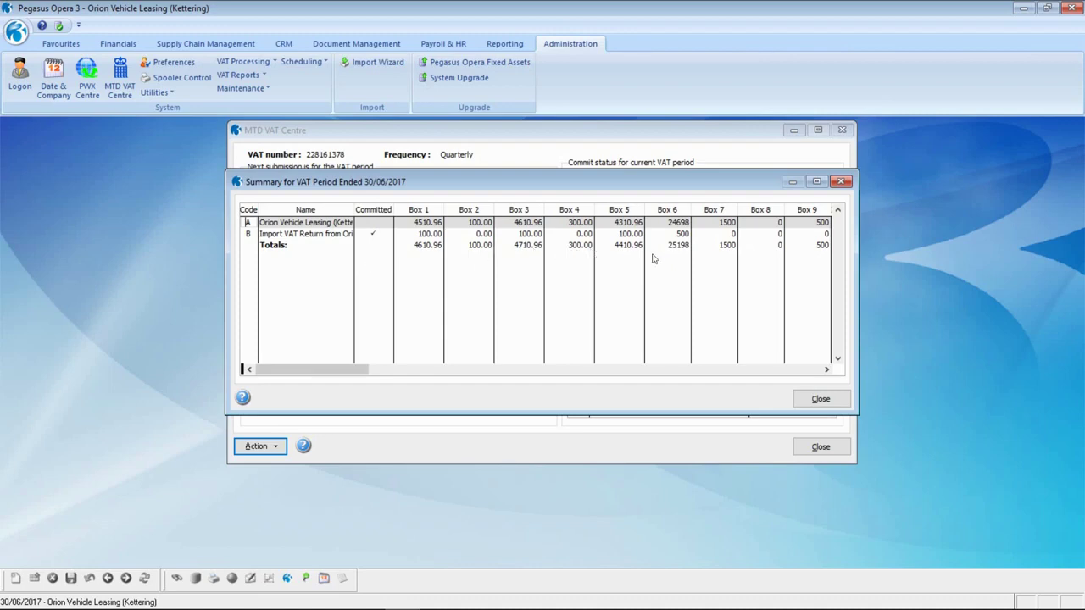
- Check the Summary's Imported, Date and User columns, then close it to see 4410.96 group net VAT
scroll(661, 297, right, 5)
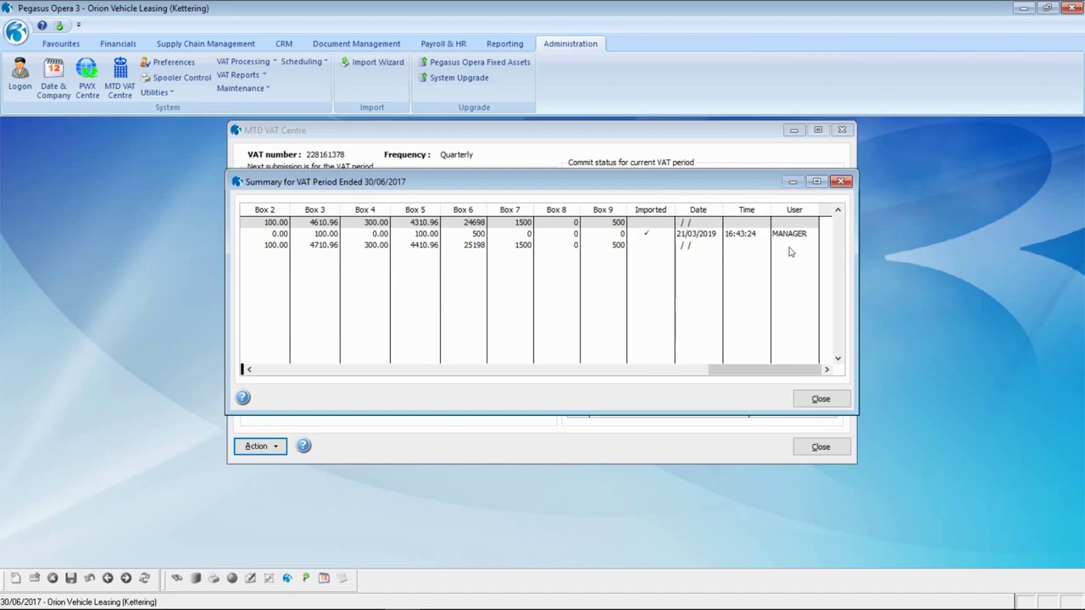
click(821, 399)
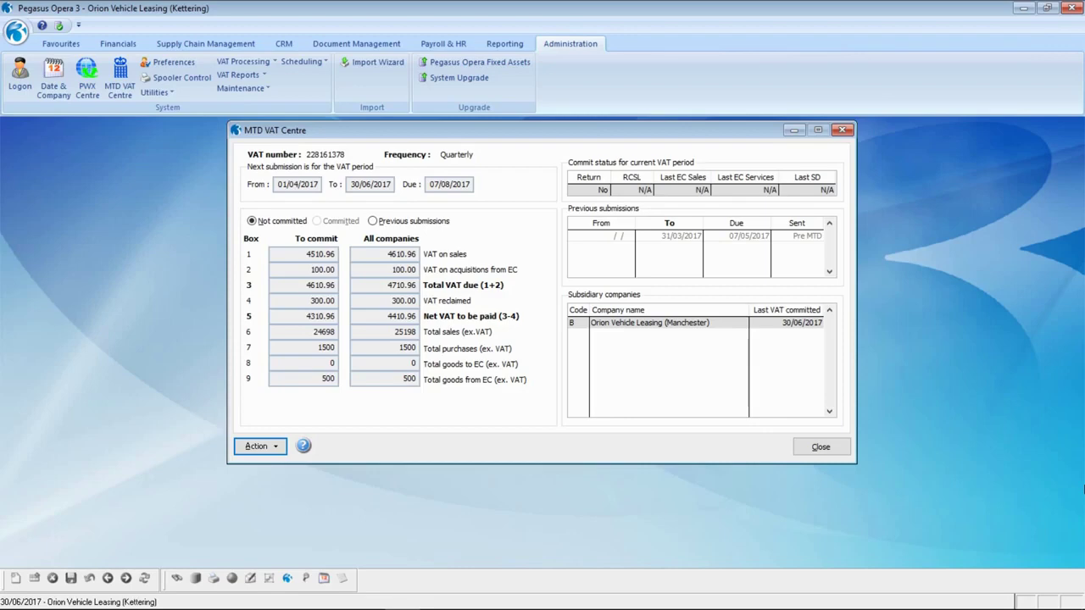
- Commit the 01/04/2017–30/06/2017 group VAT return and publish its report to file 1.PDF, overwriting
click(269, 447)
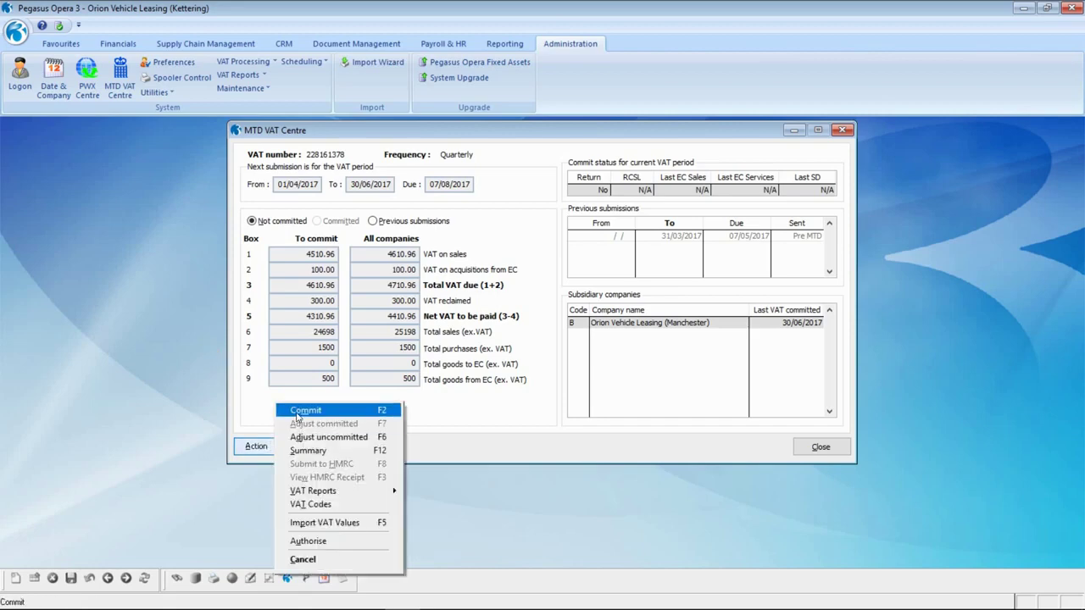
click(298, 412)
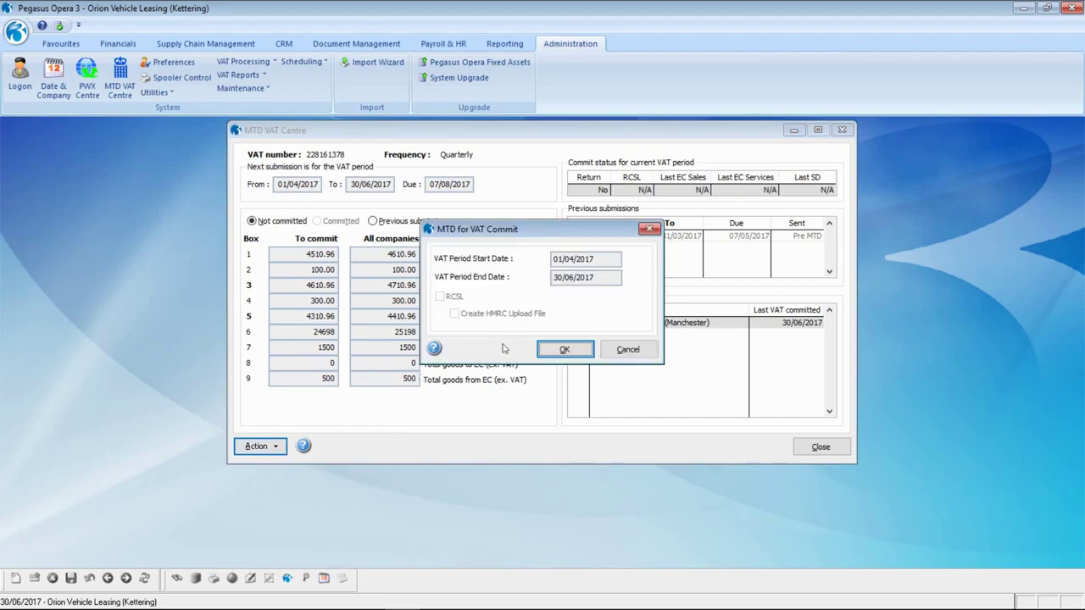
click(557, 350)
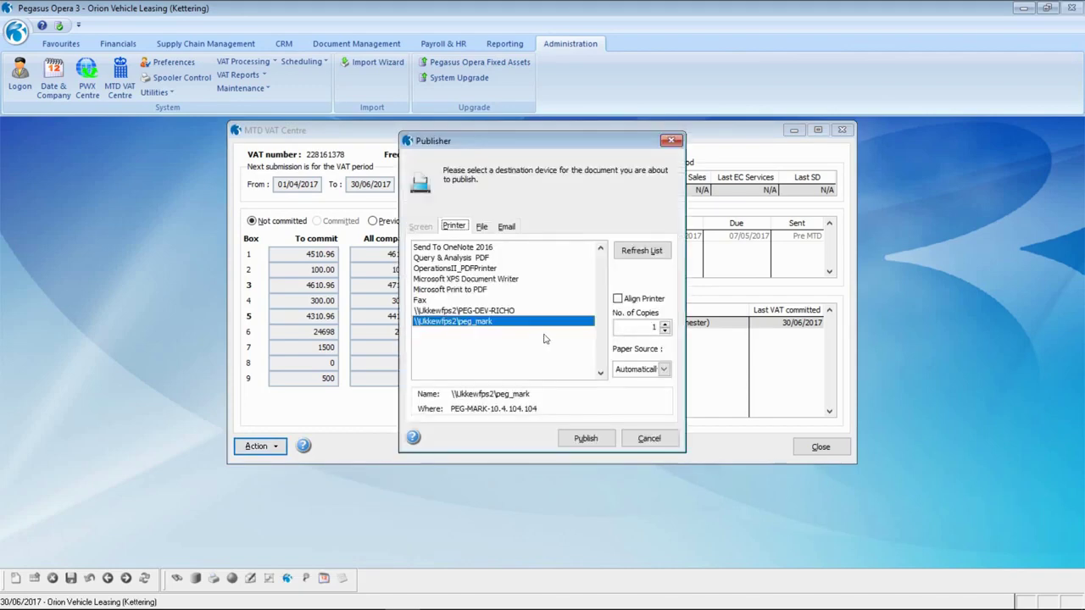
click(482, 228)
text(1)
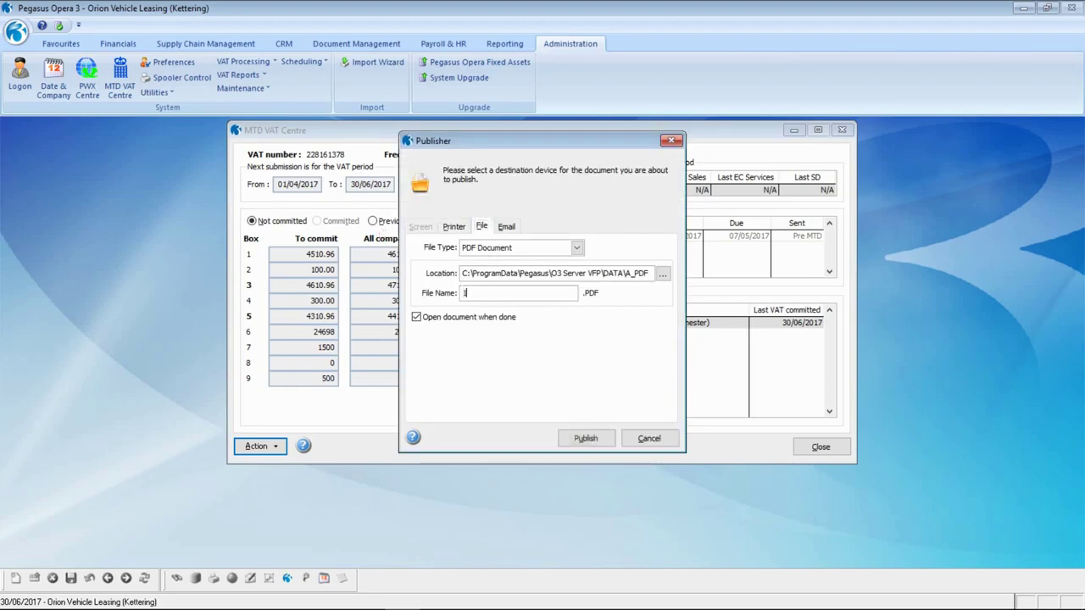
click(570, 436)
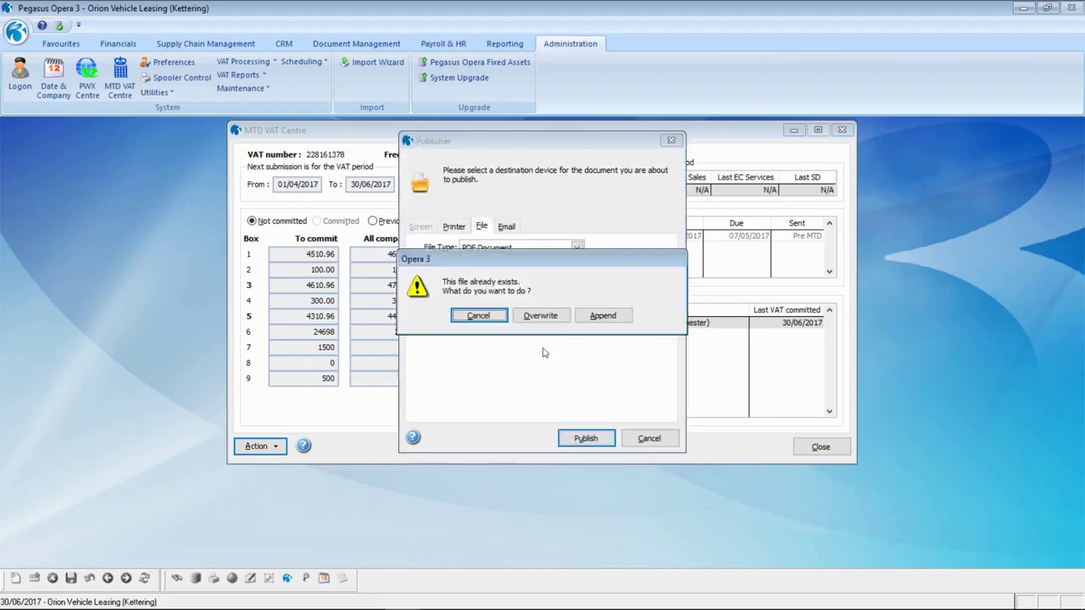
key(Return)
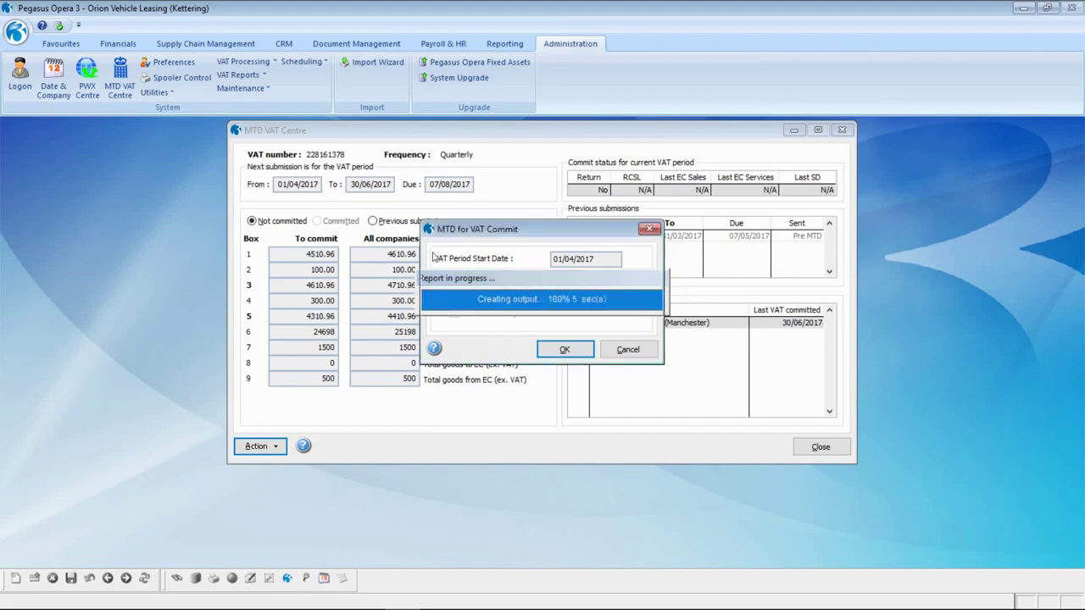
- Review the VAT Return pages in 1.PDF, then close Acrobat Reader
scroll(475, 254, down, 3)
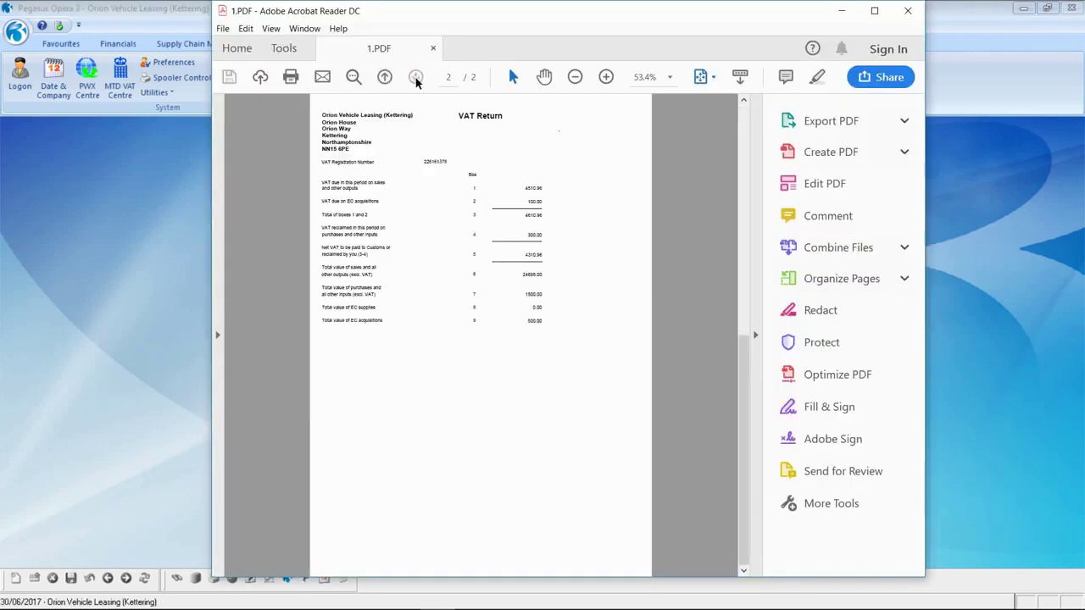
scroll(486, 254, up, 3)
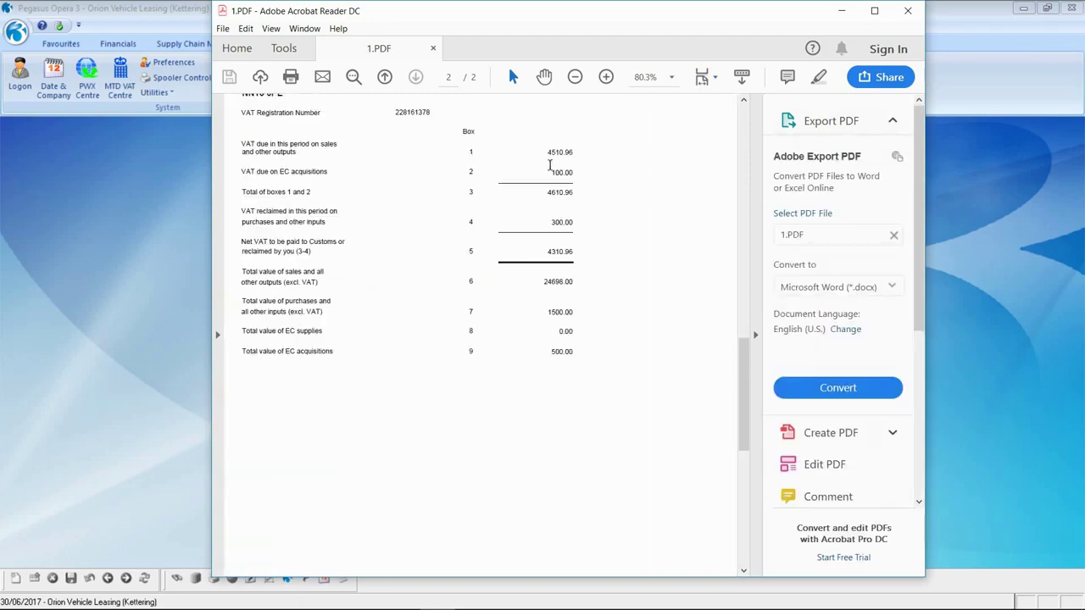
click(908, 10)
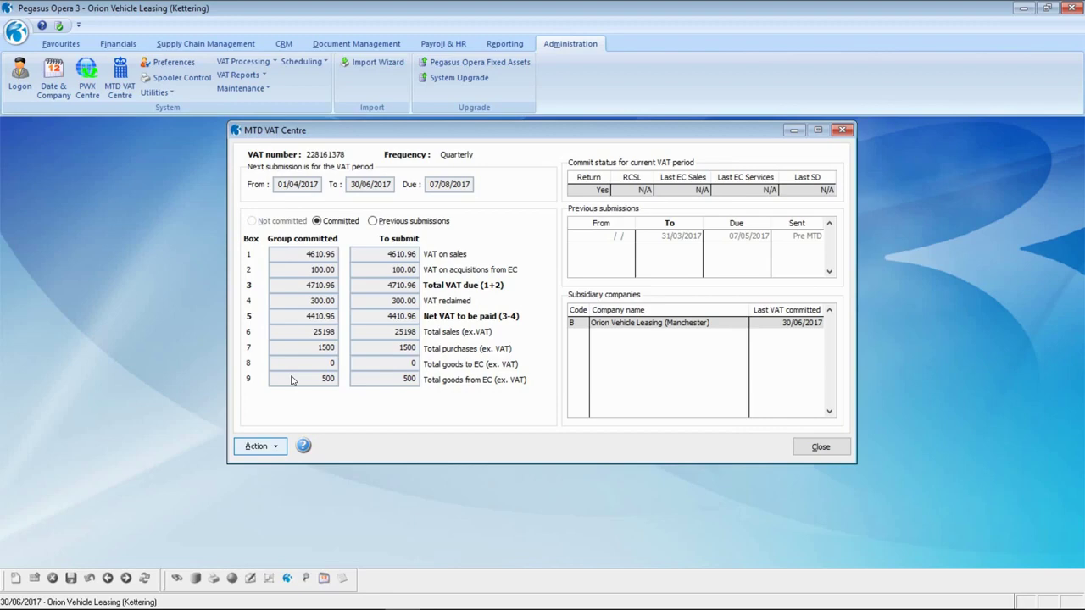
- Open the Action list for the committed return showing 4410.96 net VAT
click(275, 446)
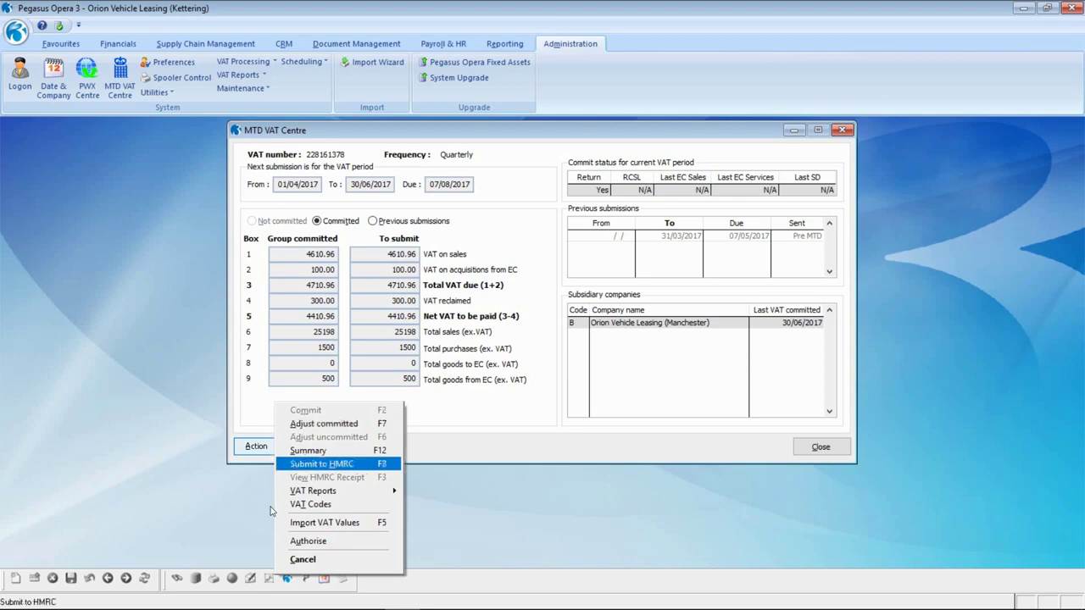
- Review VAT code S (MTD - Sales VAT Adjust, box 1), then reopen the Action list
click(328, 504)
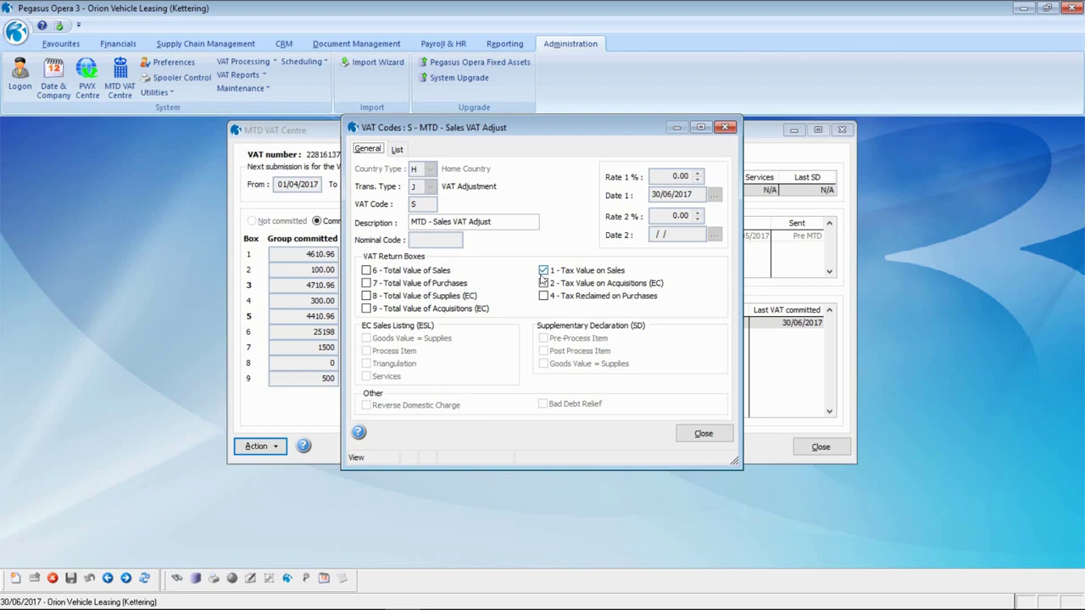
click(699, 434)
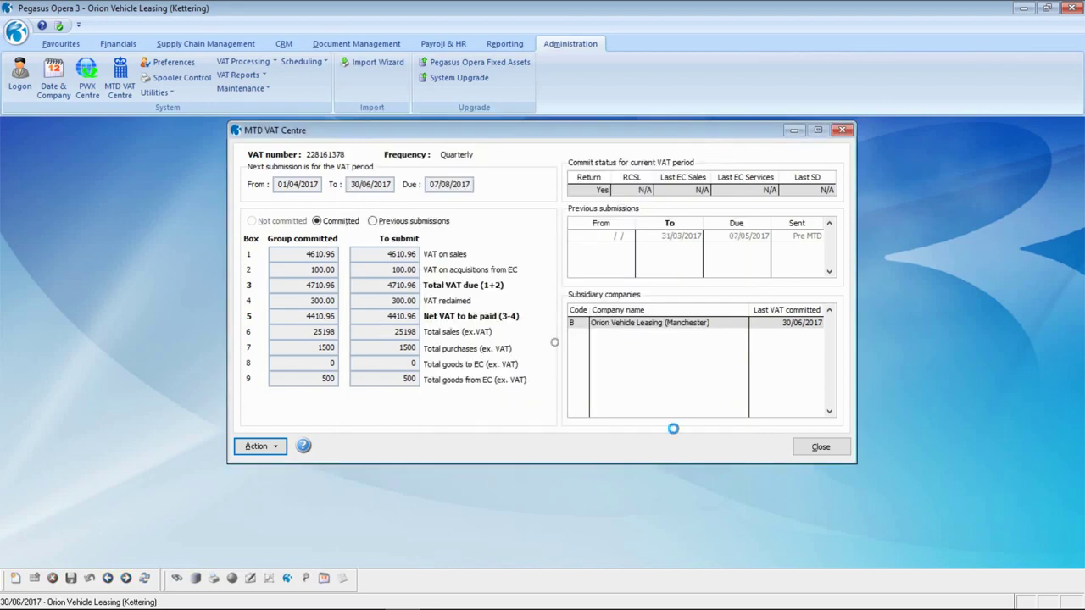
click(257, 446)
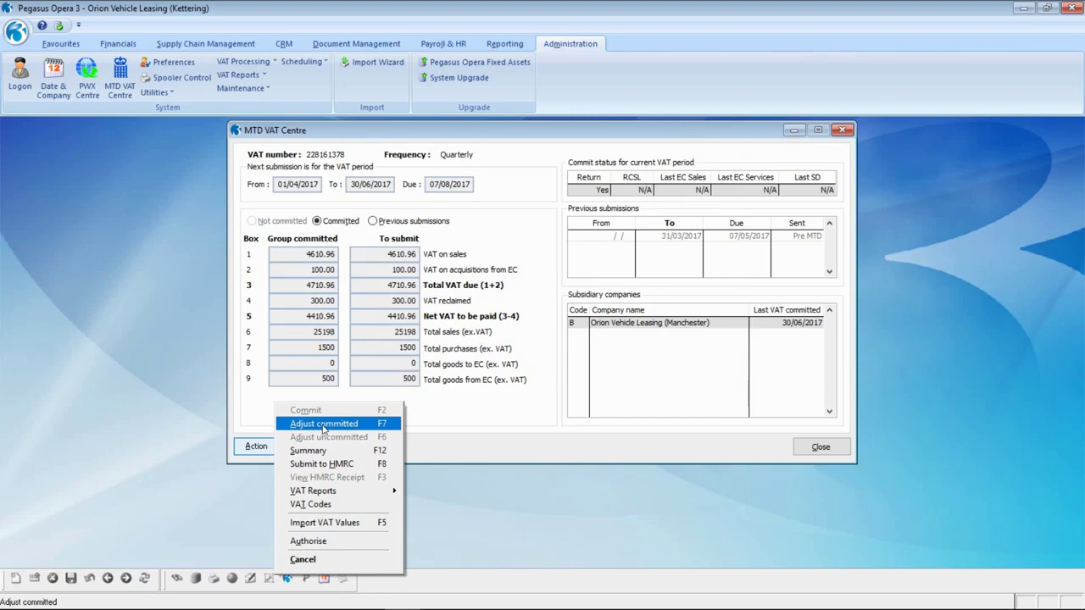
- Start a committed-return adjustment for account ADA0001 with reference 'INV1000 Adjust'
key(Return)
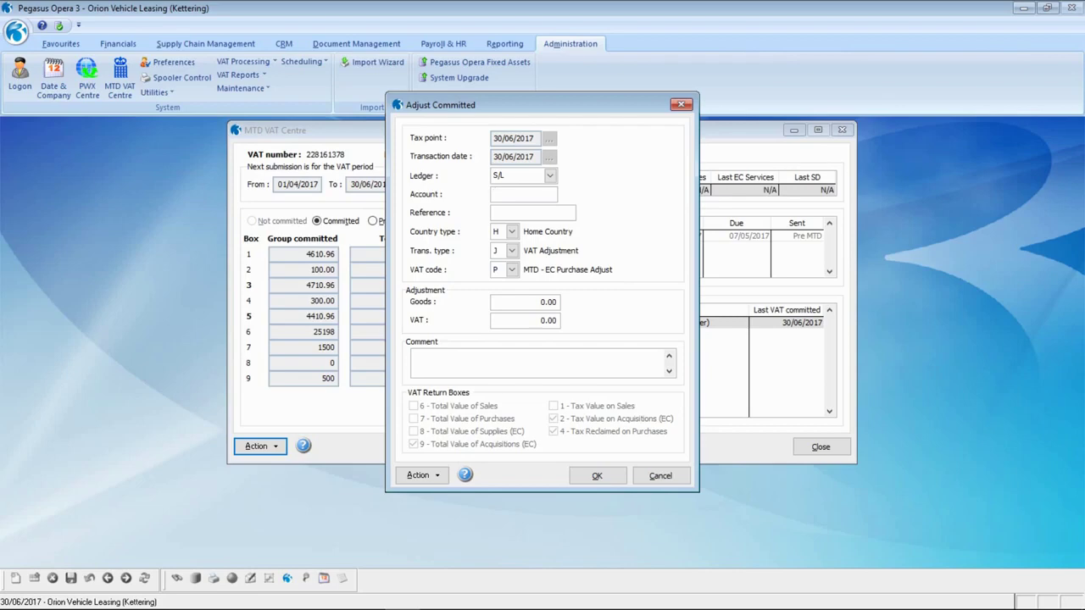
text(A)
key(Return)
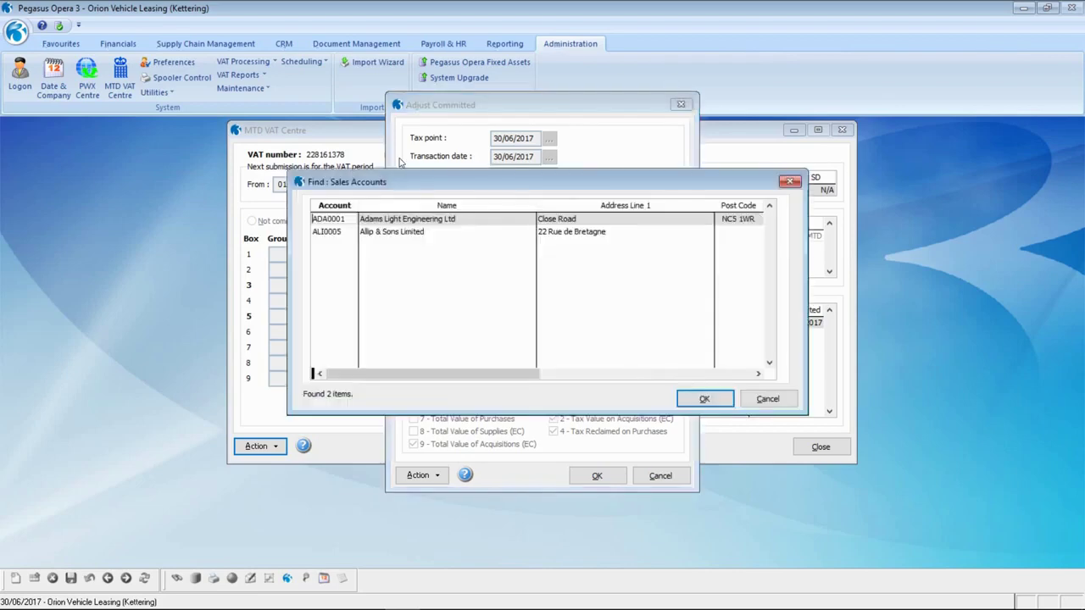
click(703, 399)
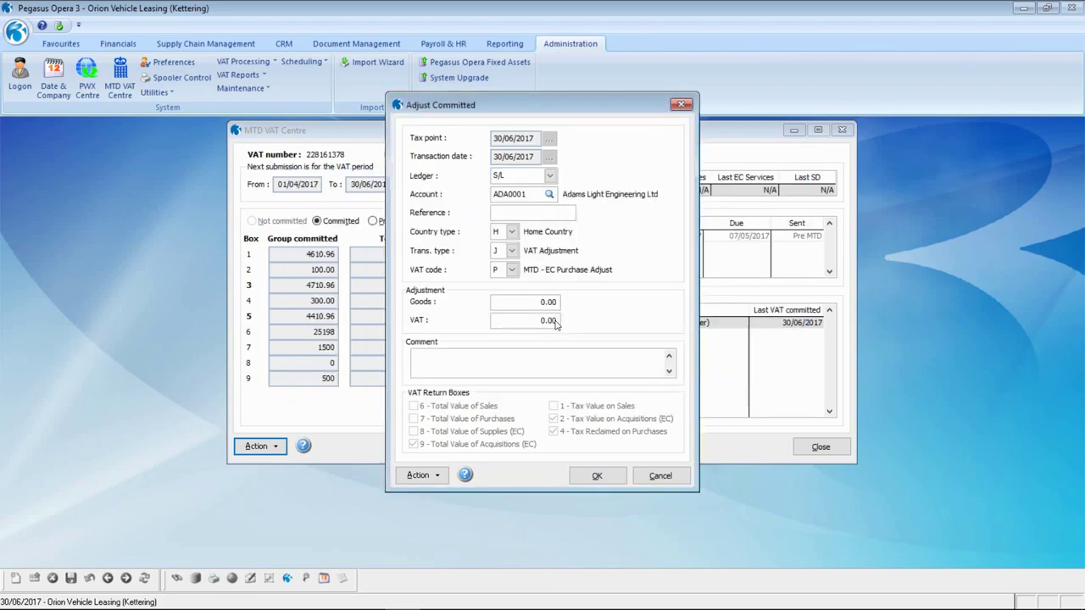
text(INV1000 Adjust)
- Set VAT code S, VAT 2.00 and comment 'INV1000 - Rounding issue submitted on the last VAT Return'
click(512, 269)
key(Down)
key(Return)
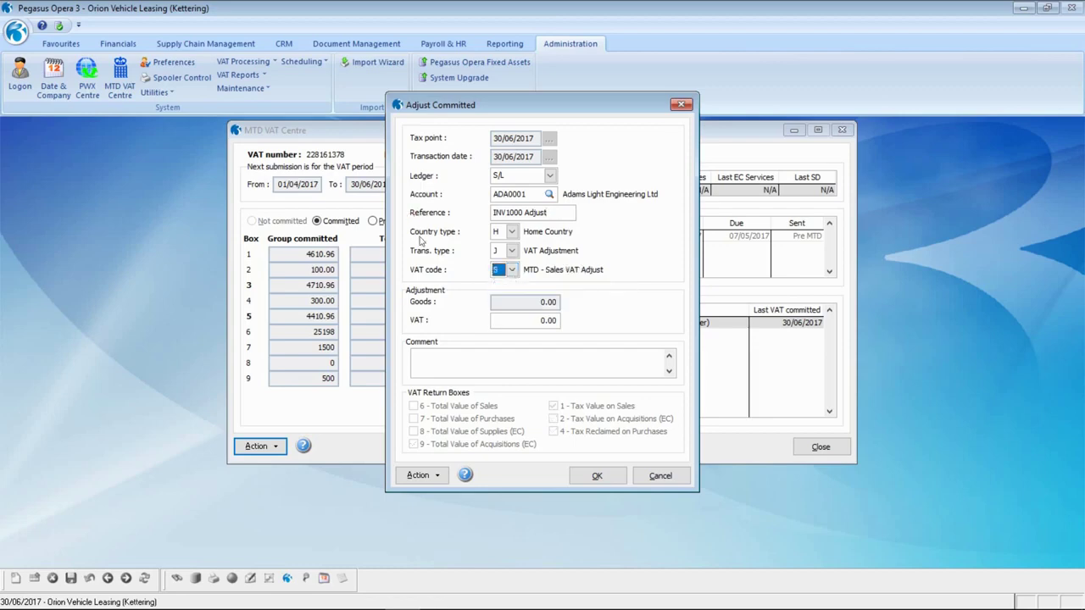
key(Tab)
text(2)
key(Tab)
text(INV1000 - Rounding issue submitted o)
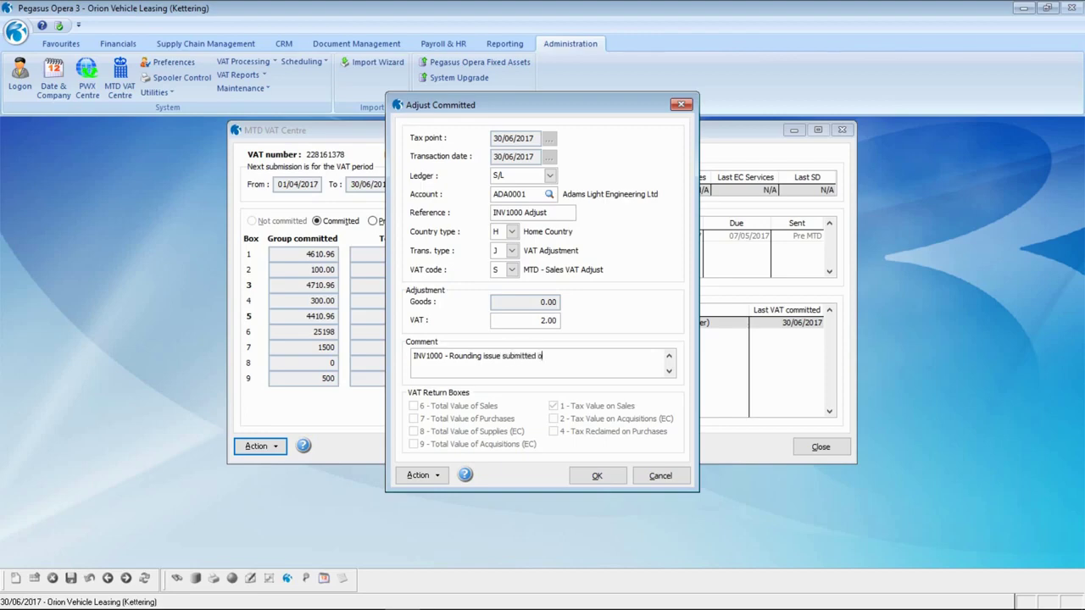
text(n the last VAT Return)
click(483, 379)
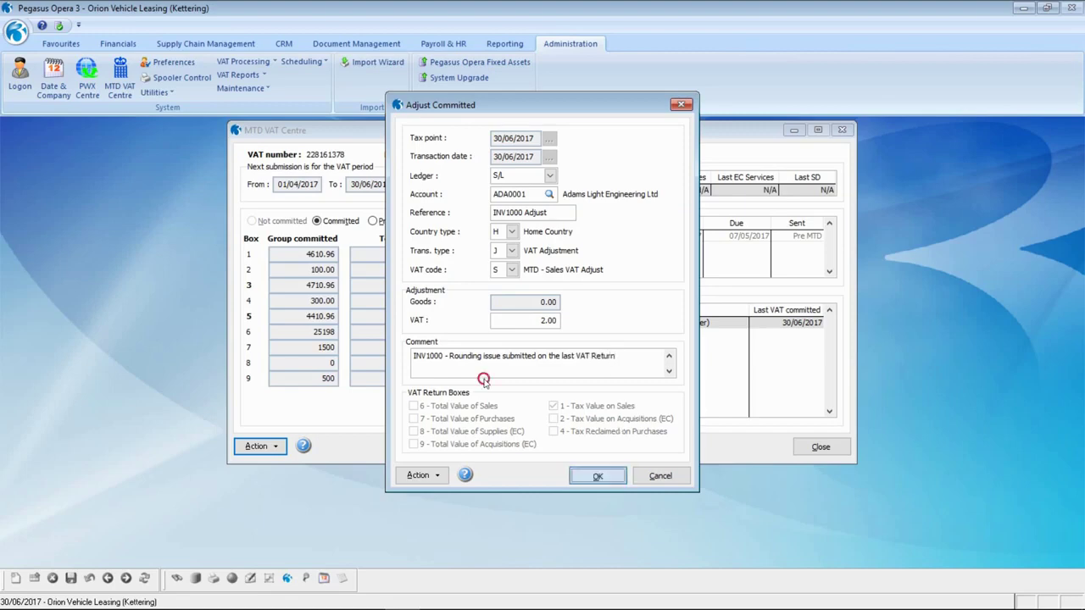
key(Return)
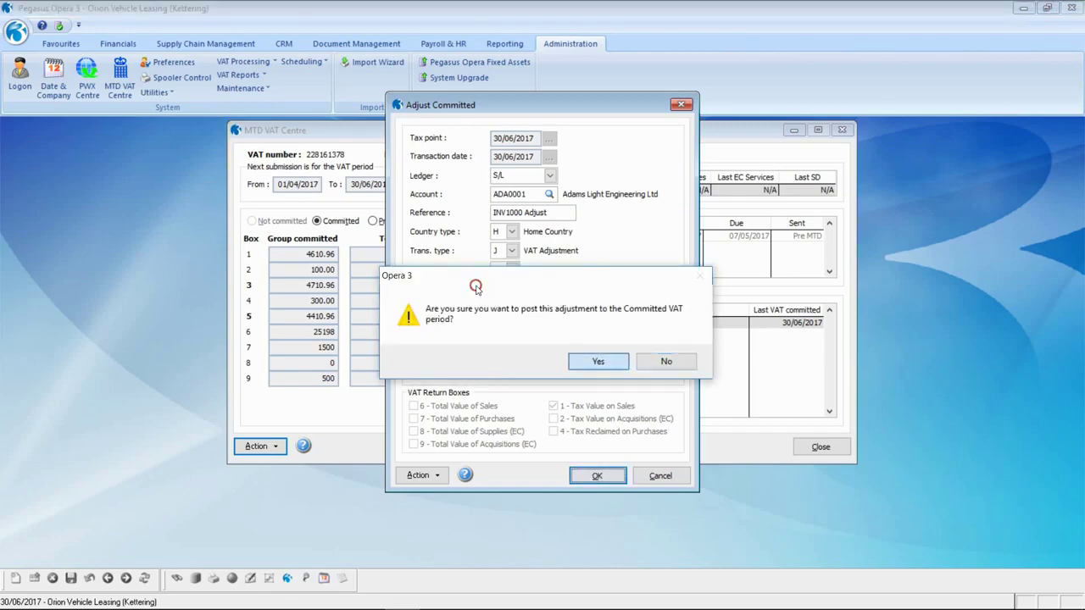
- Confirm posting the 2.00 adjustment, raising box 1 to 4612.96 and net VAT to 4412.96
key(Return)
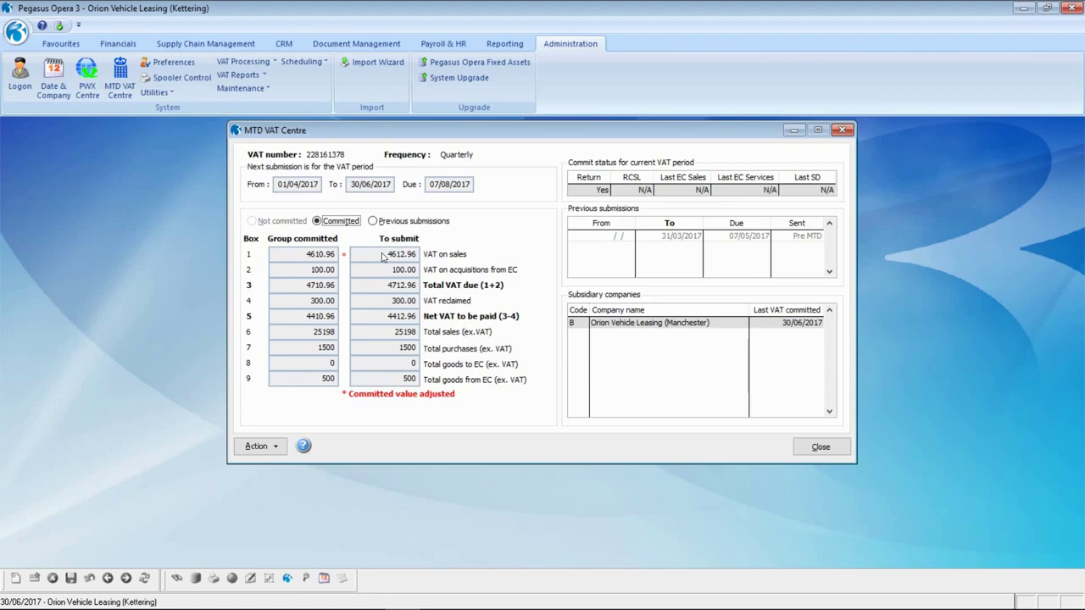
key(alt)
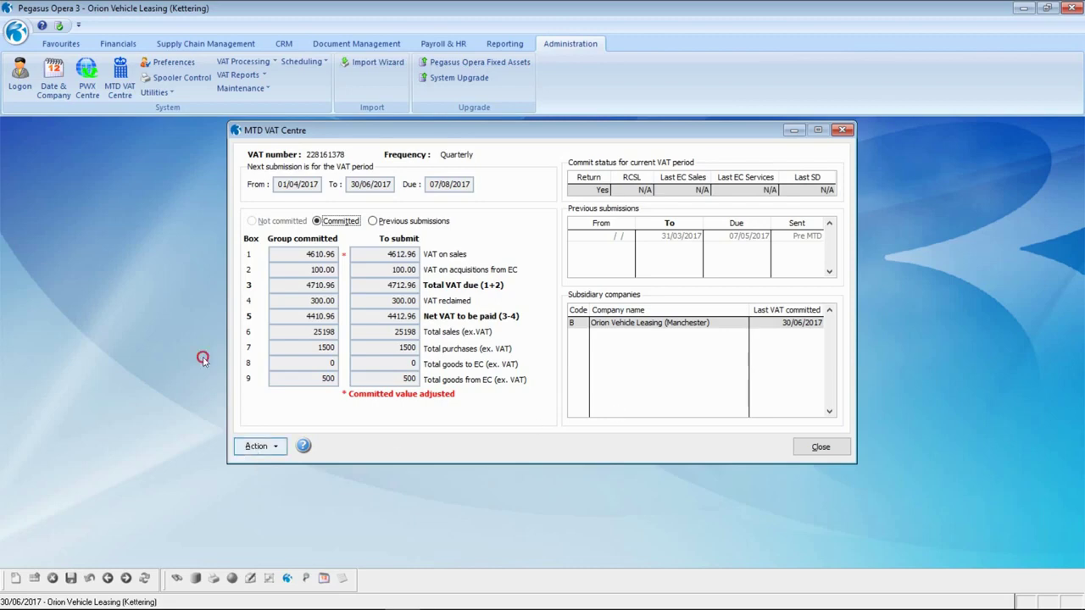
- Submit the VAT return to HMRC, accepting the legal declaration
click(272, 446)
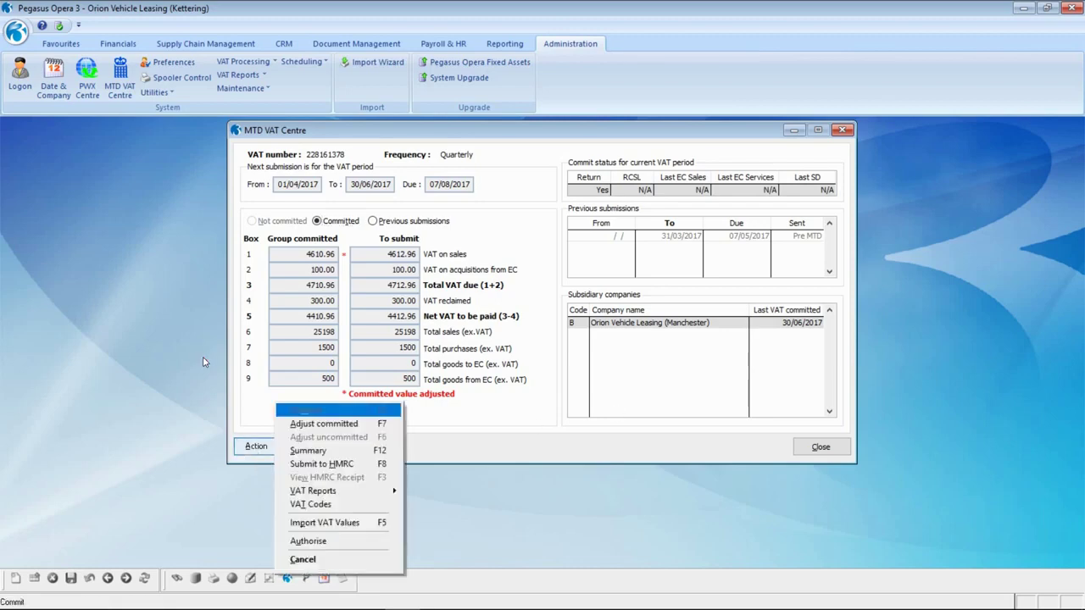
click(313, 465)
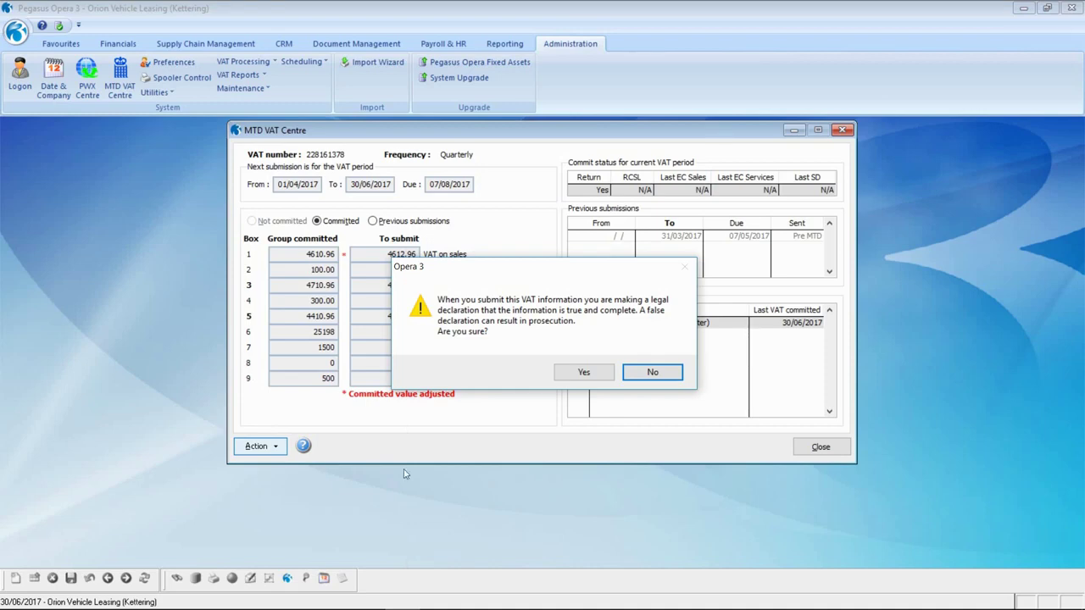
click(583, 374)
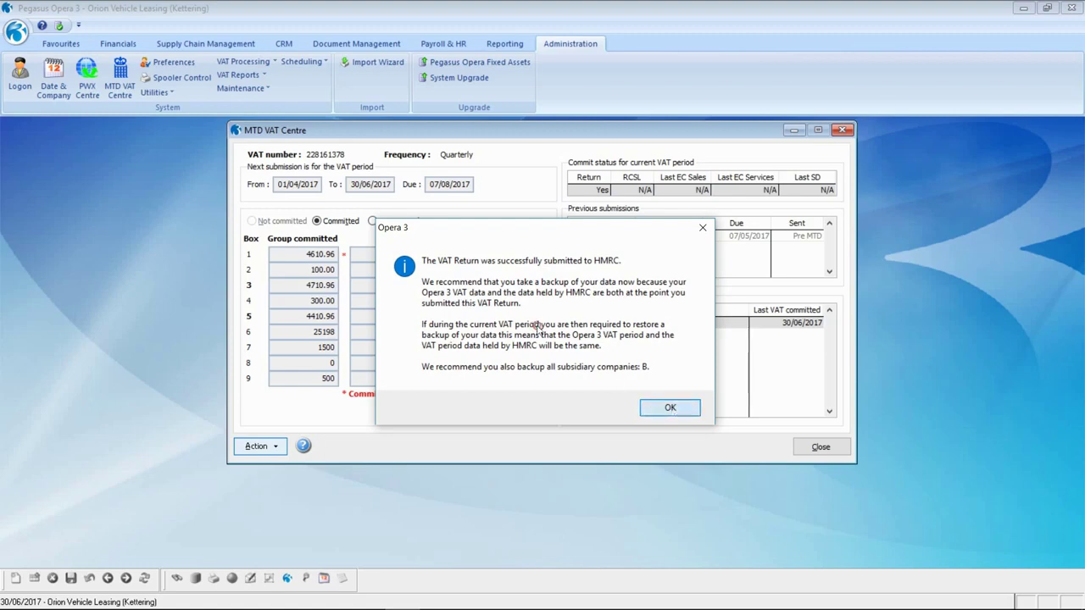
- Dismiss the success message so the return lists under previous submissions, sent 21/03/2019
click(670, 408)
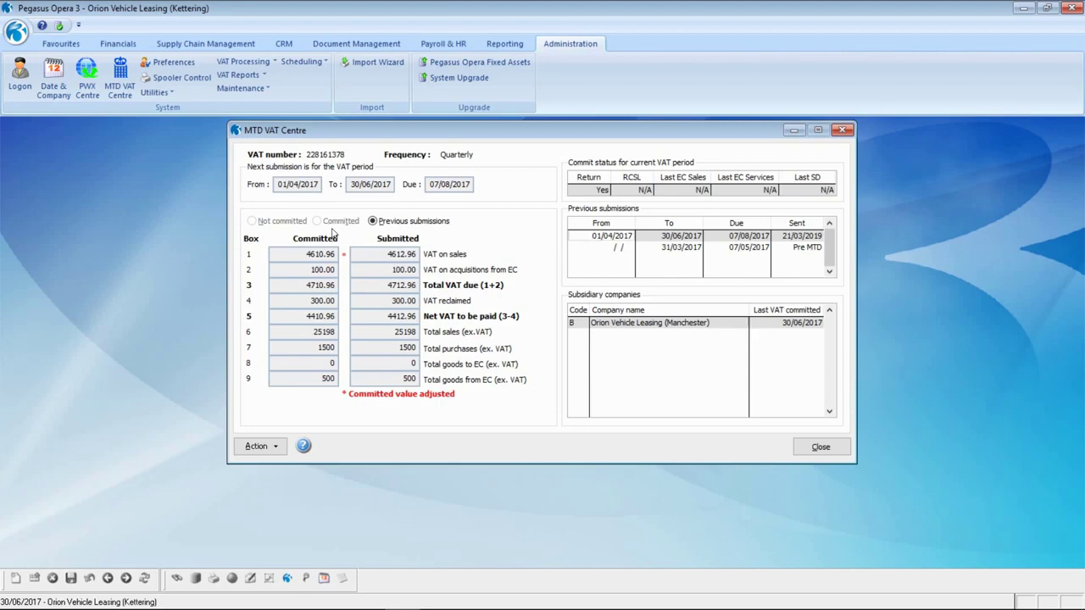
- View the HMRC receipt for the submission, then close the MTD VAT Centre
click(215, 359)
key(alt+a)
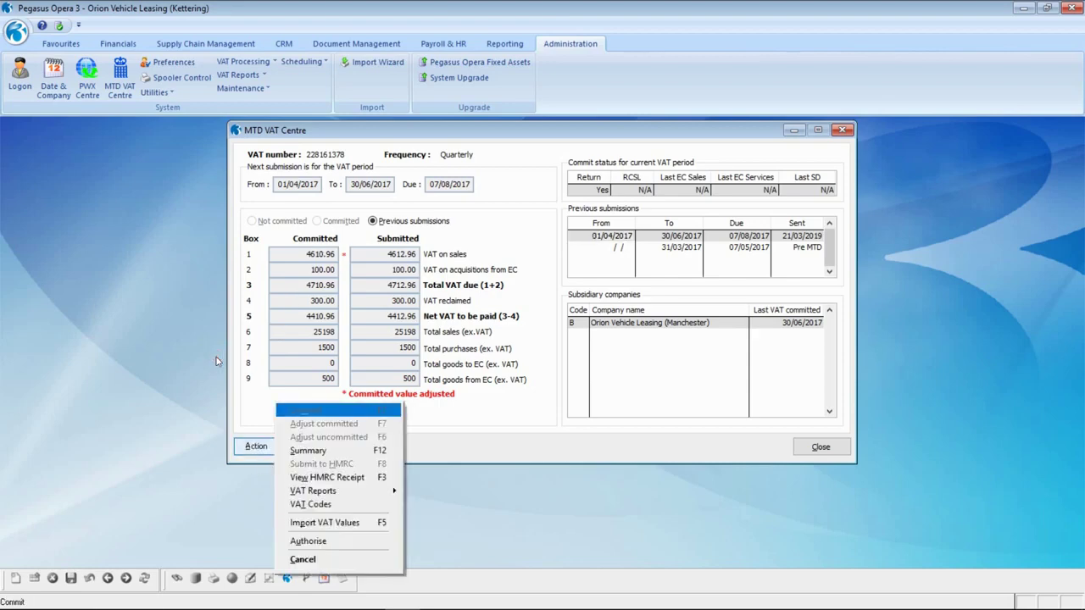
click(256, 381)
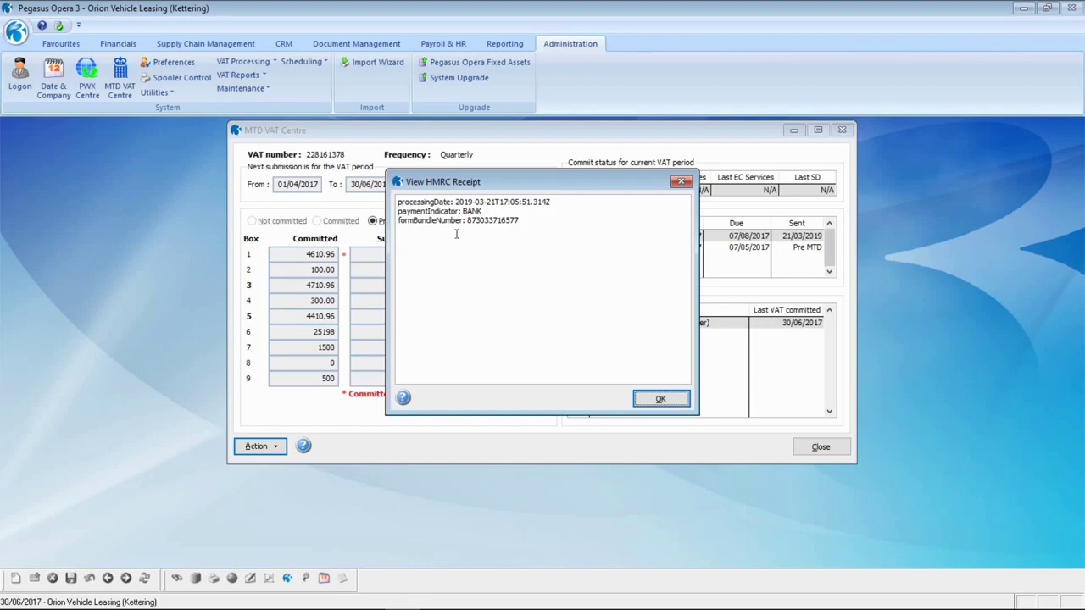
click(653, 399)
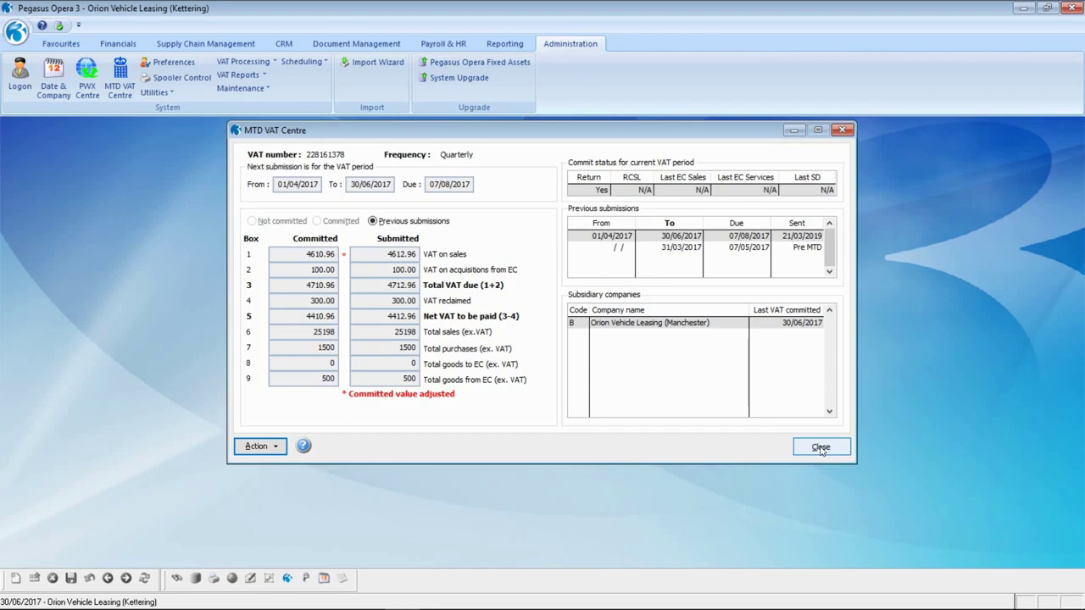
click(820, 448)
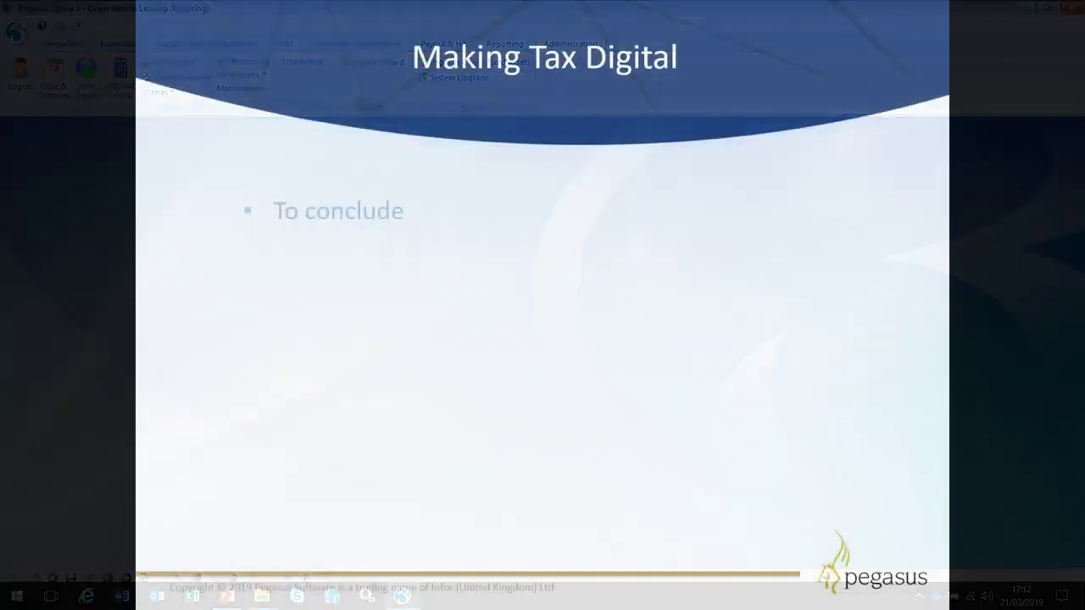